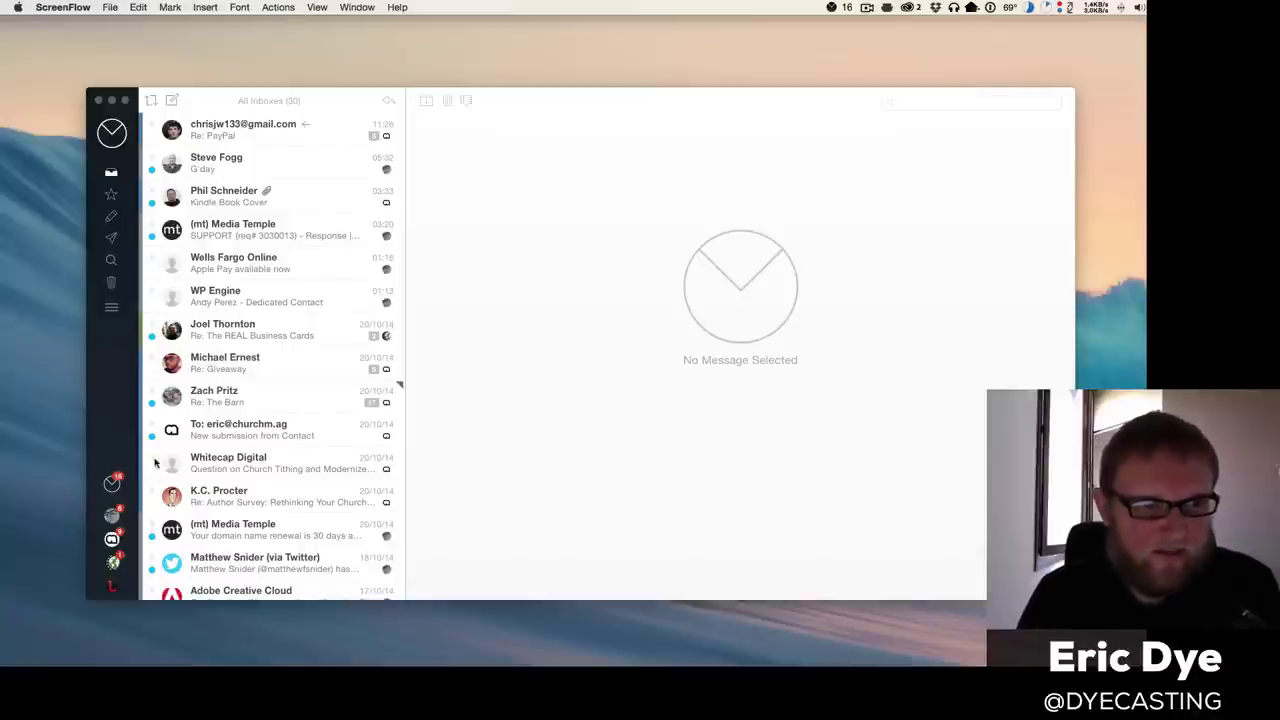
View the inboxes of the individual accounts, return to the combined All inbox, and show the account switcher
{"action": "left_click", "coordinate": [112, 515]}
{"action": "left_click", "coordinate": [113, 563]}
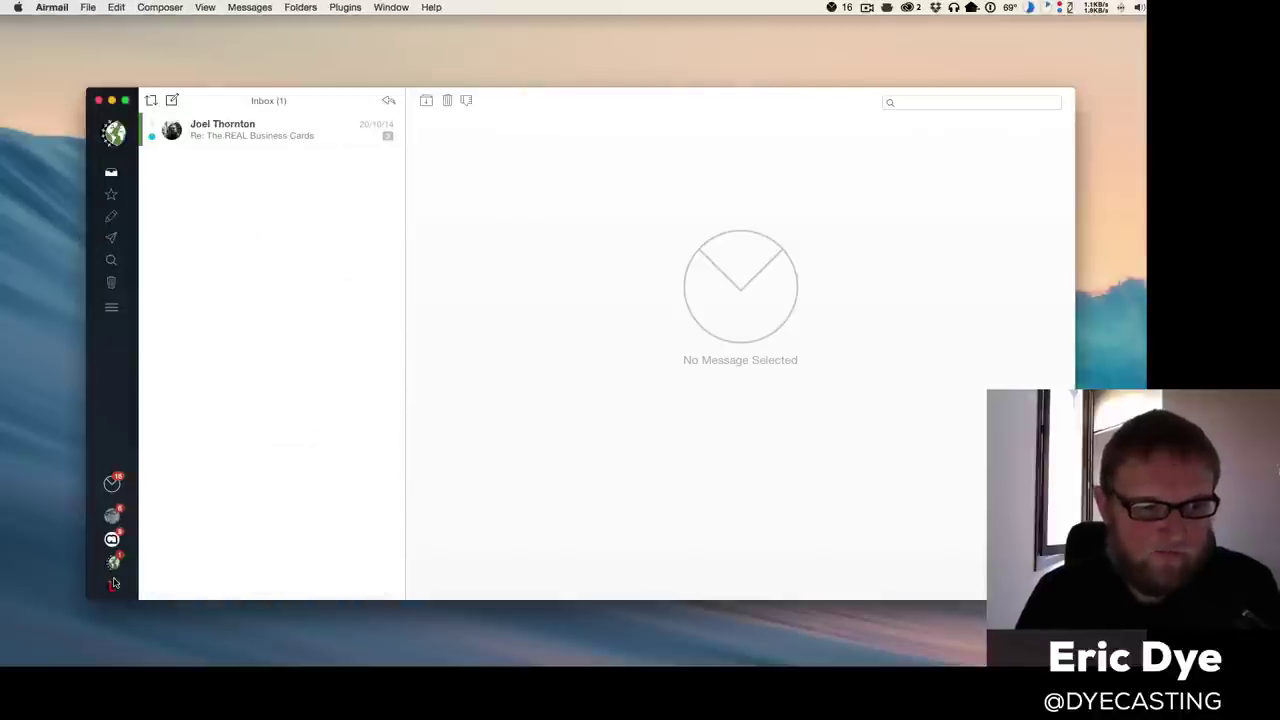
{"action": "left_click", "coordinate": [113, 584]}
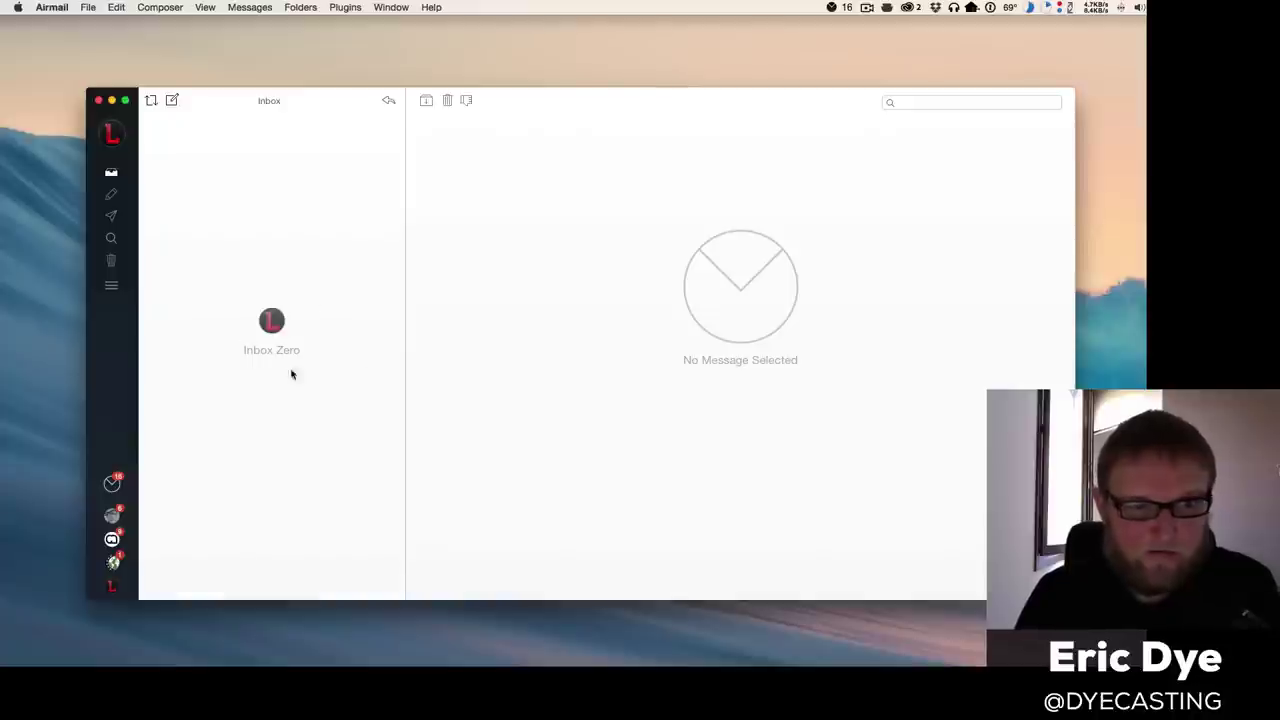
{"action": "left_click", "coordinate": [118, 484]}
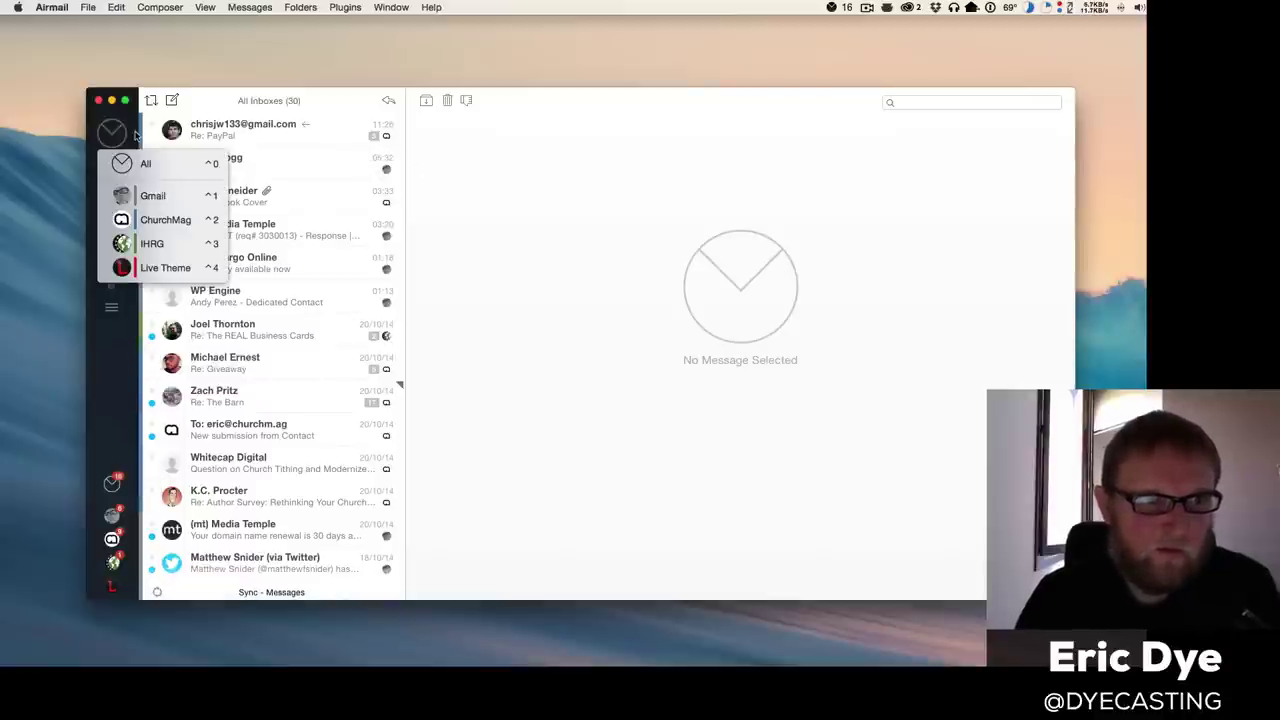
{"action": "mouse_move", "coordinate": [121, 137]}
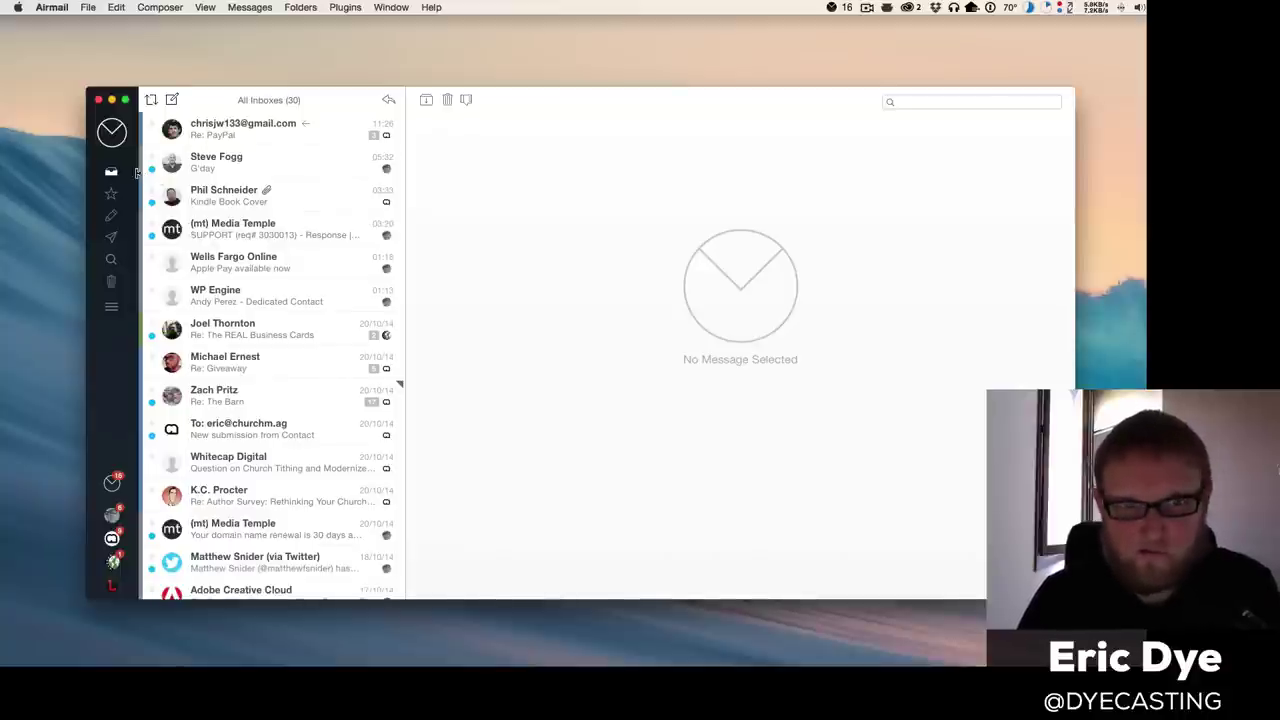
Widen the sidebar to show the full folder list, and expand and collapse the Gmail account's folders
{"action": "mouse_move", "coordinate": [140, 175]}
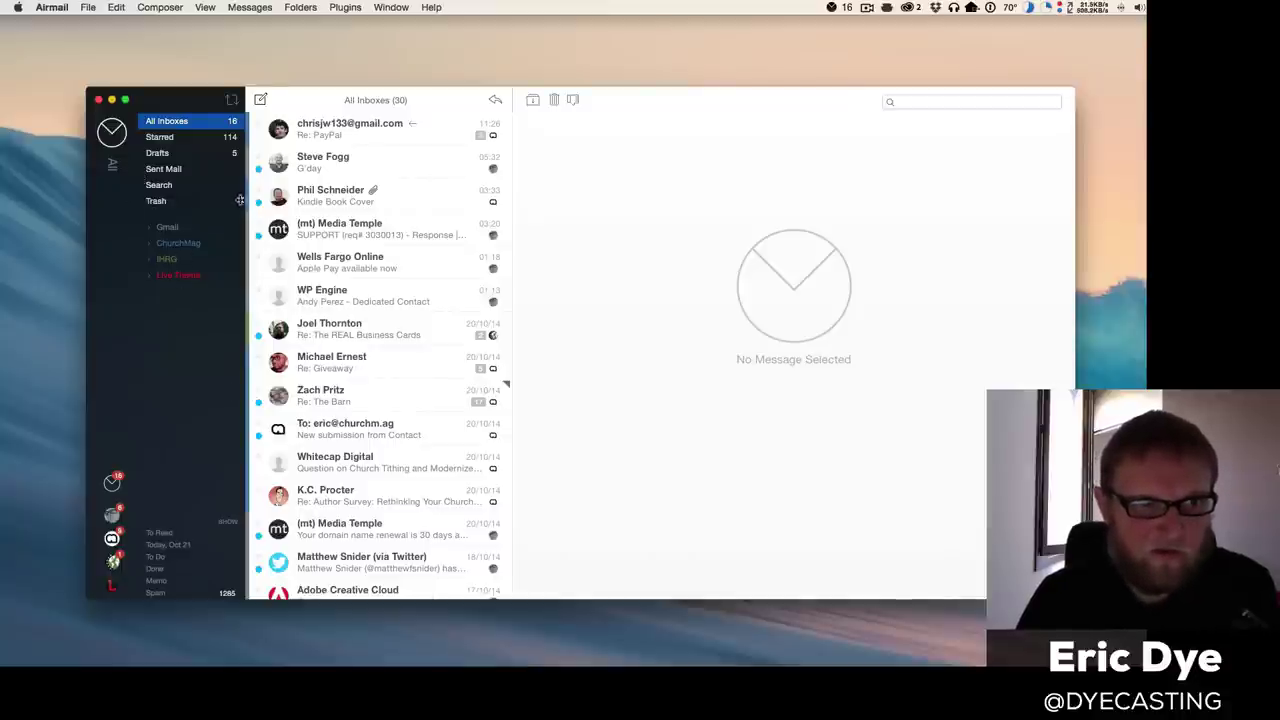
{"action": "left_click_drag", "start_coordinate": [240, 200], "coordinate": [260, 216]}
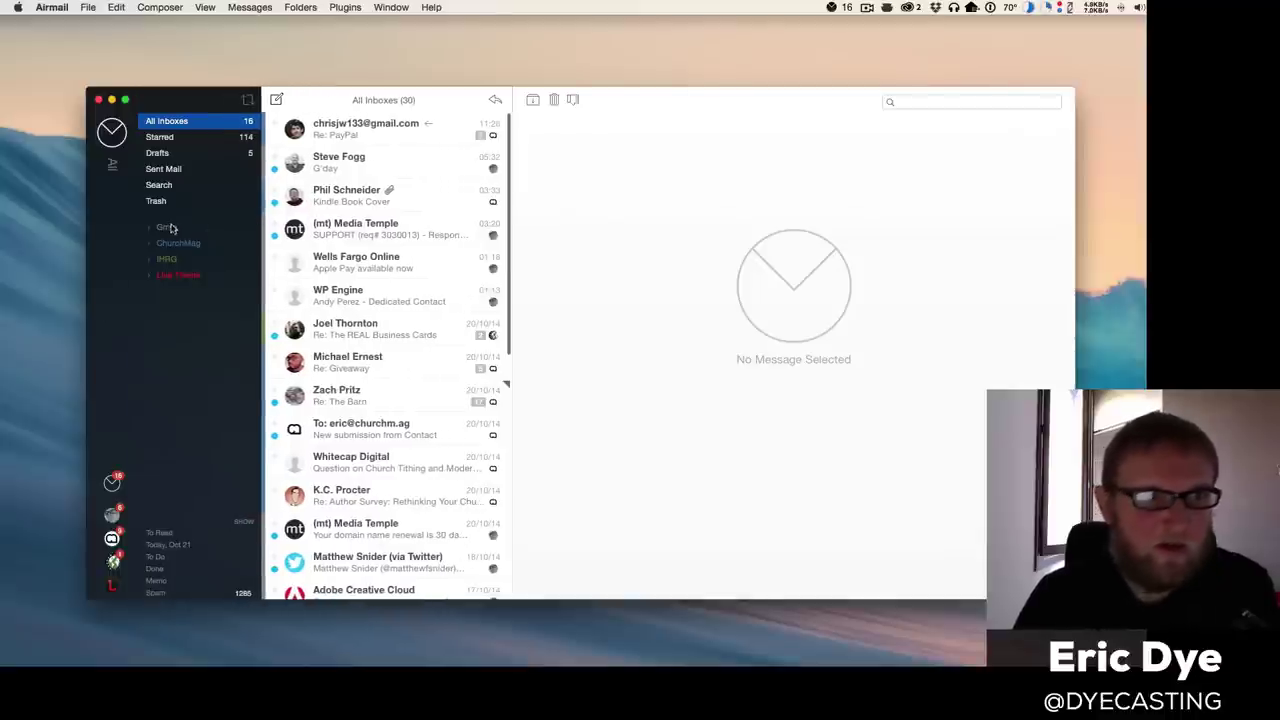
{"action": "left_click", "coordinate": [170, 228]}
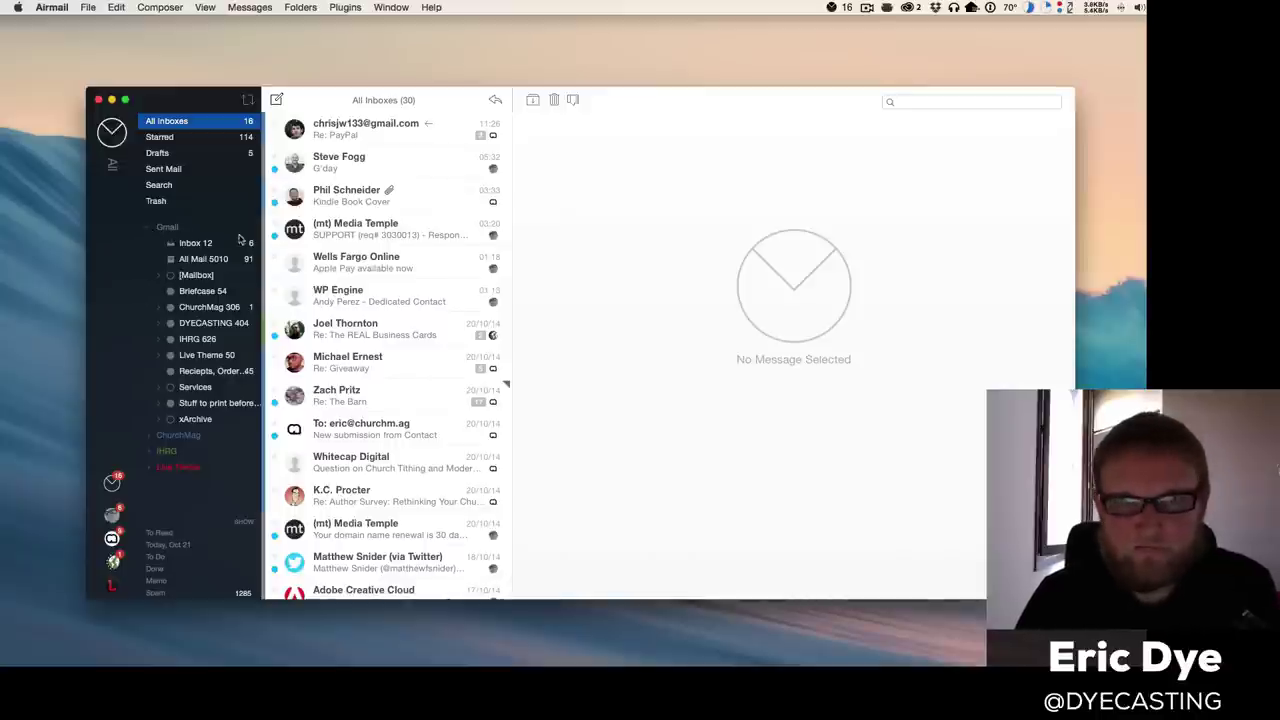
{"action": "left_click", "coordinate": [148, 228]}
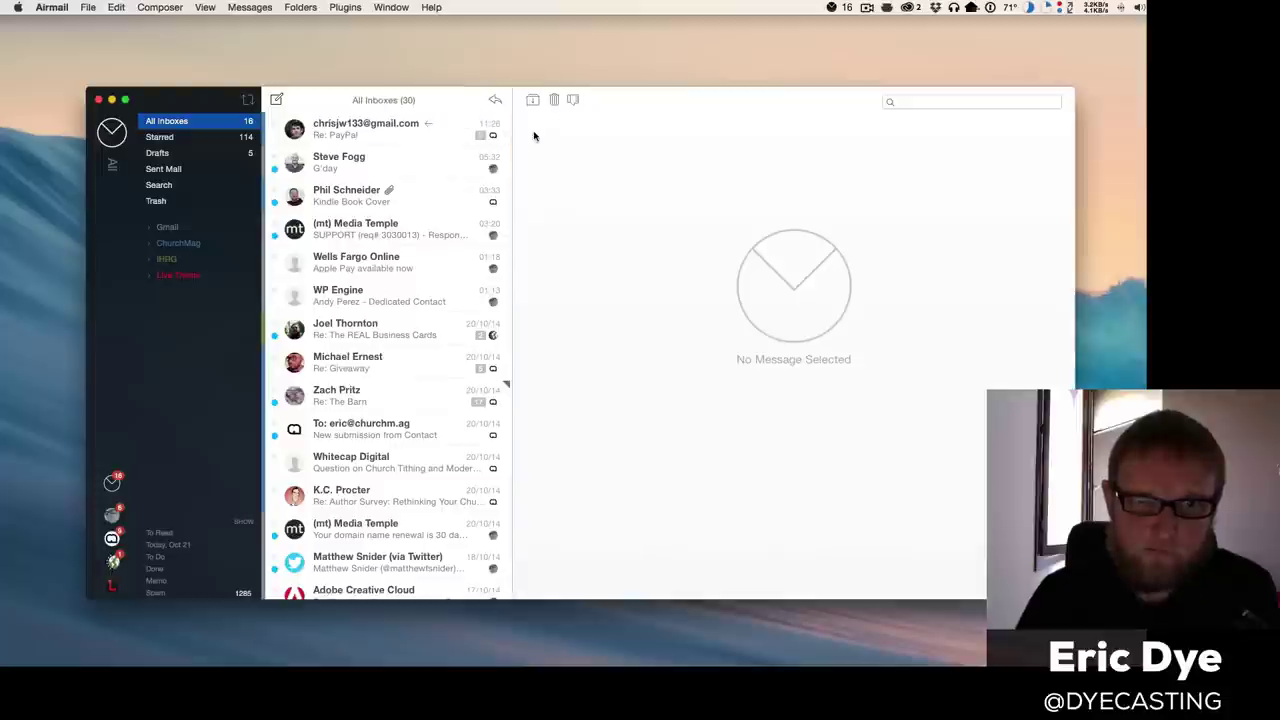
Preview the PayPal, G'day, Apple Pay and WP Engine messages from the combined inbox
{"action": "left_click", "coordinate": [405, 133]}
{"action": "left_click", "coordinate": [366, 163]}
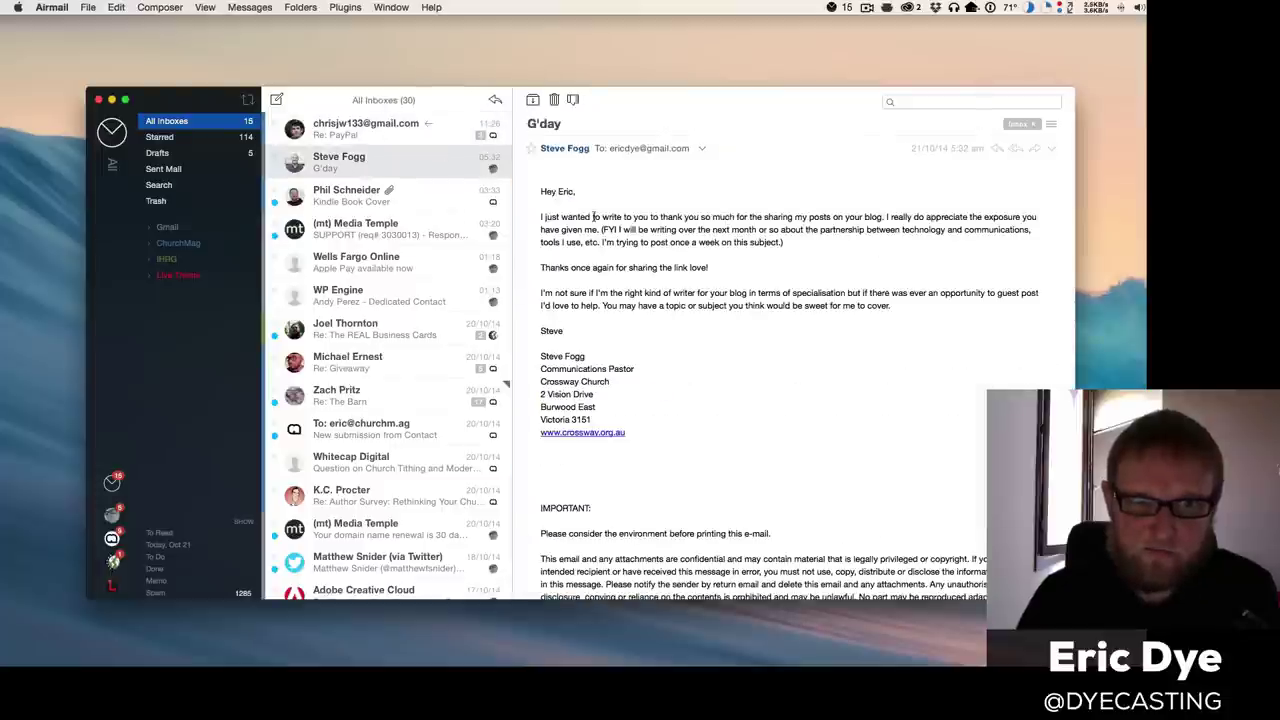
{"action": "left_click", "coordinate": [383, 263]}
{"action": "left_click", "coordinate": [422, 303]}
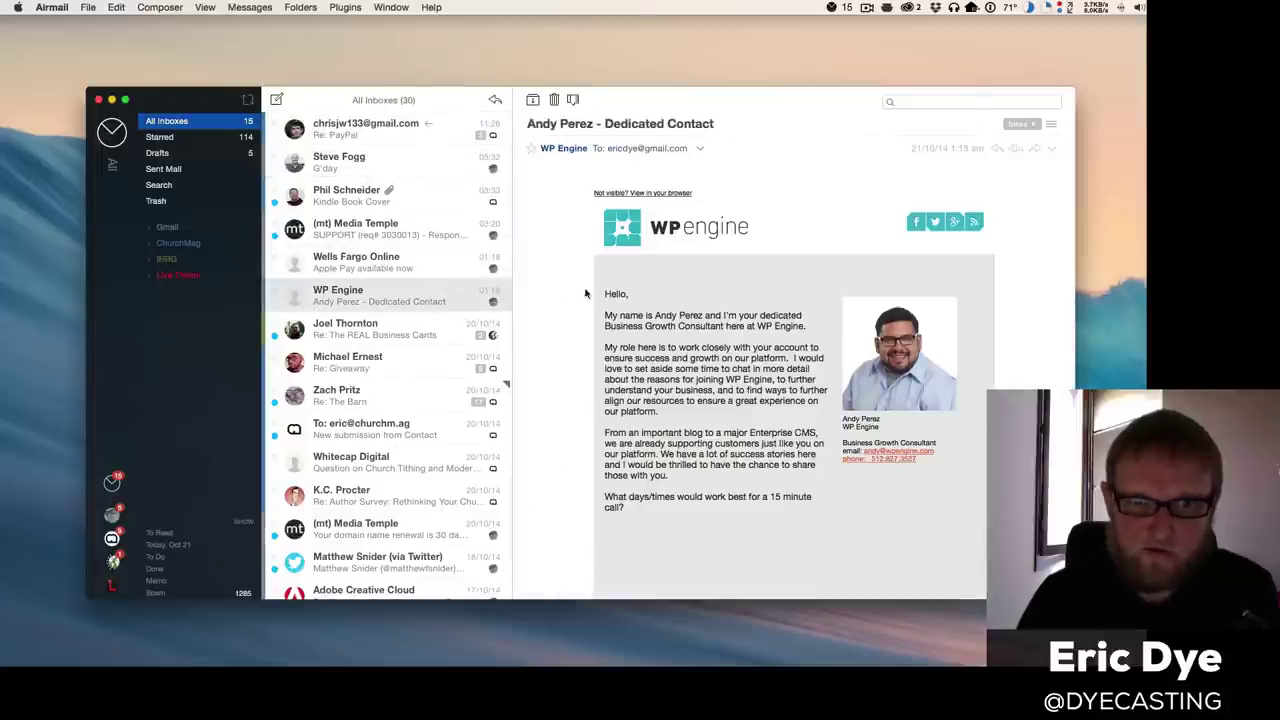
Hide the message preview pane and widen the message list in the repositioned window
{"action": "key", "text": "Left"}
{"action": "left_click_drag", "start_coordinate": [366, 101], "coordinate": [311, 89]}
{"action": "left_click_drag", "start_coordinate": [455, 178], "coordinate": [674, 176]}
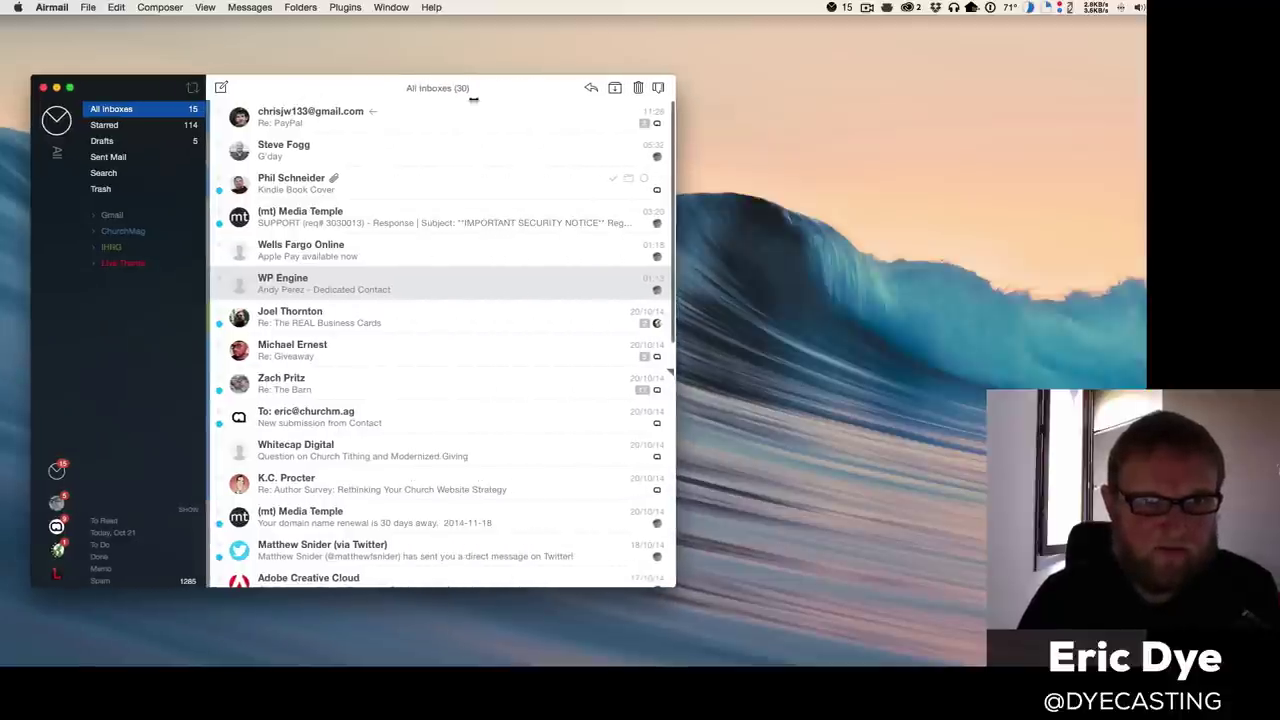
Try the Minimal messages list style in the Appearance preferences and settle on Starry Night
{"action": "key", "text": "super+comma"}
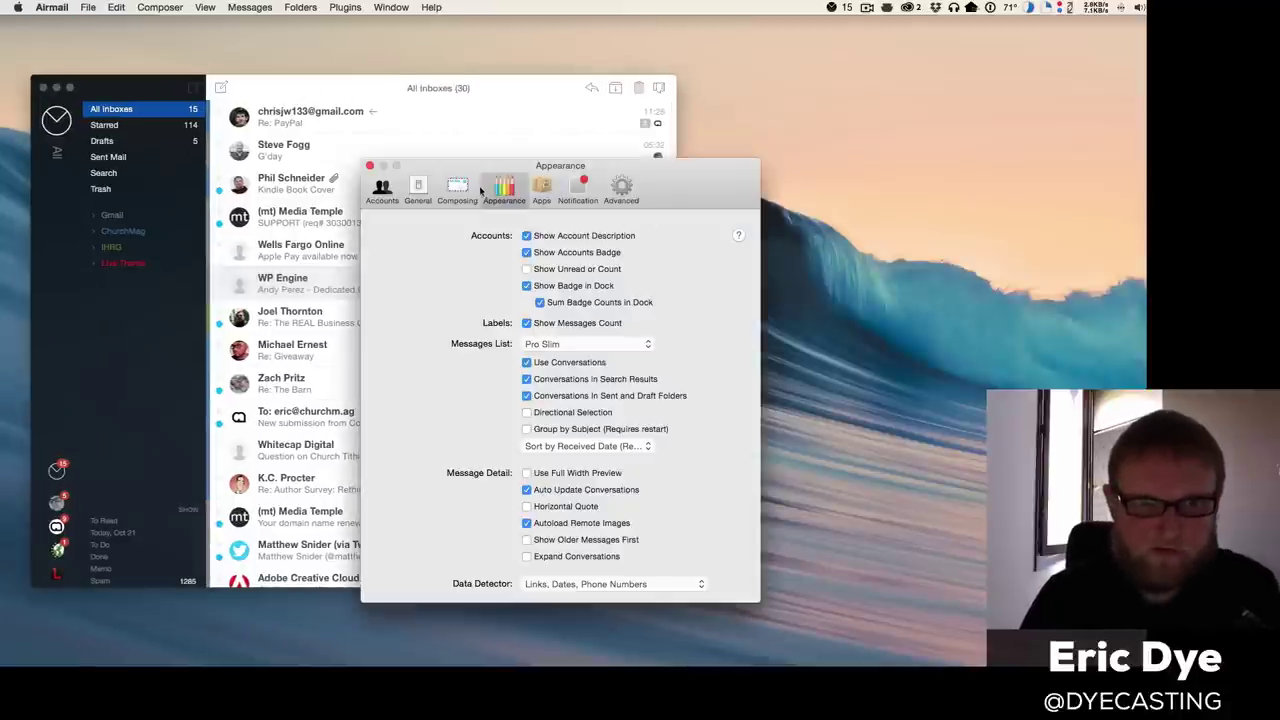
{"action": "left_click", "coordinate": [575, 344]}
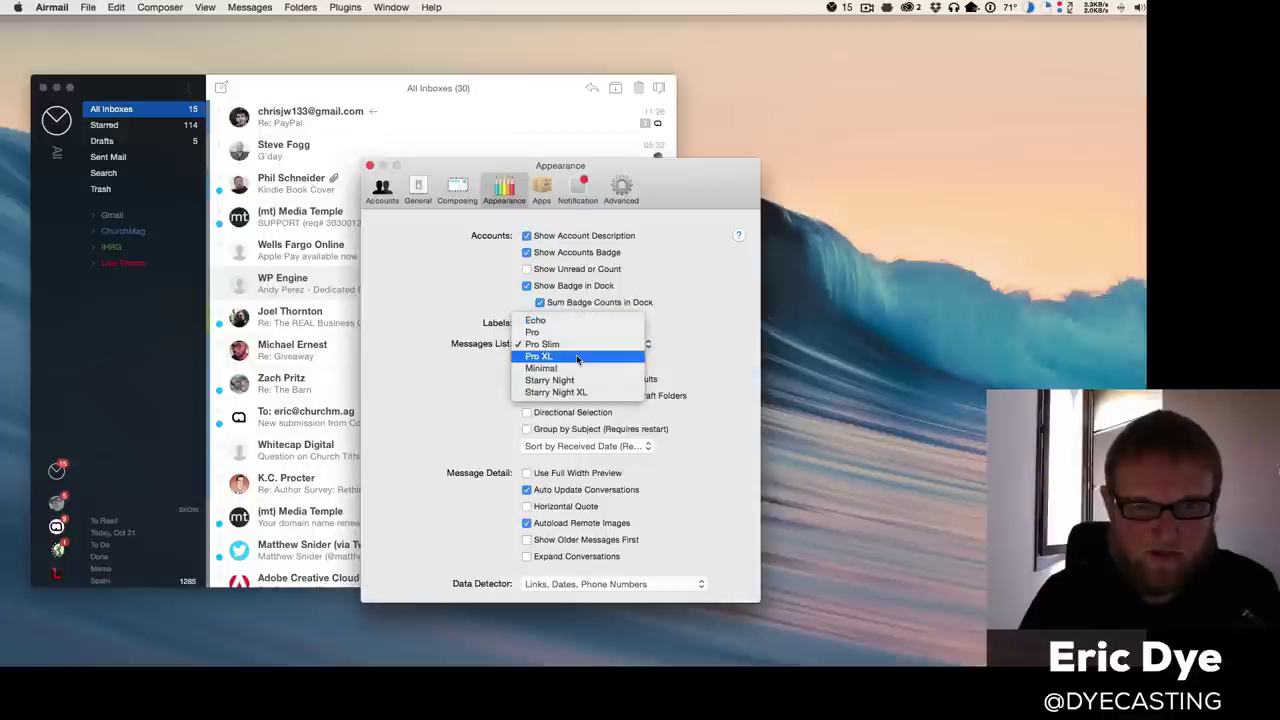
{"action": "left_click", "coordinate": [582, 372]}
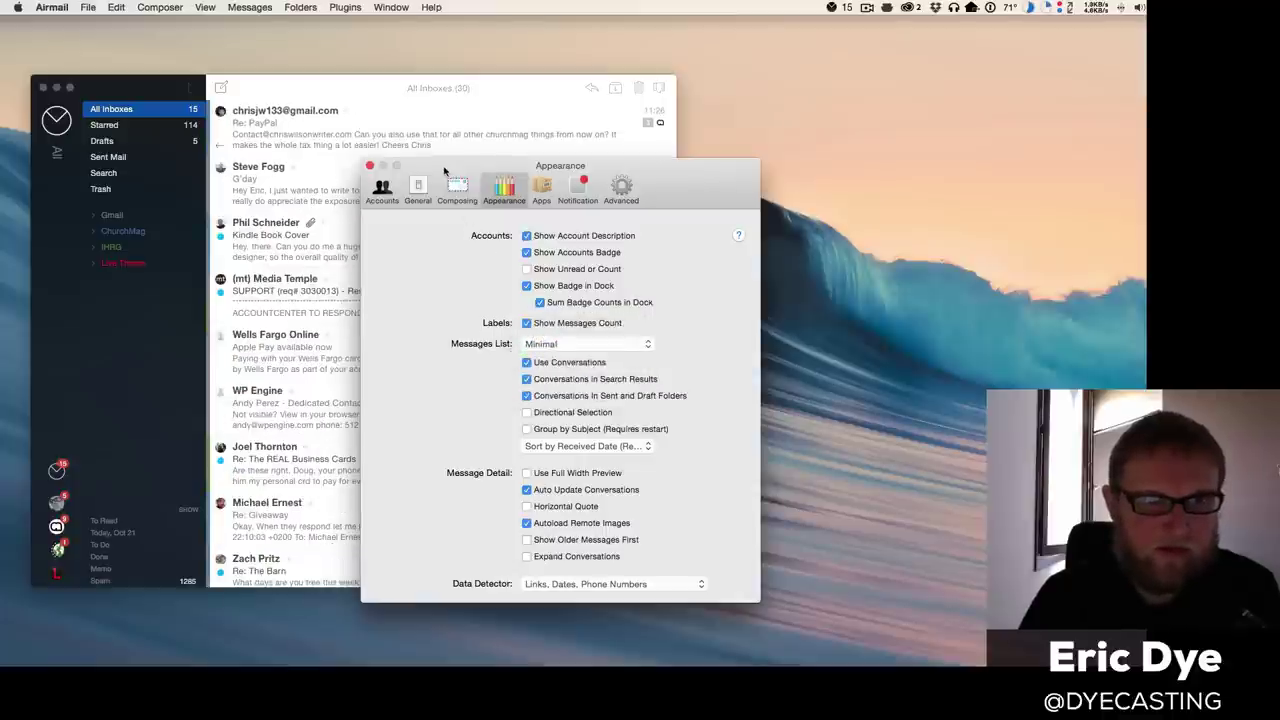
{"action": "left_click_drag", "start_coordinate": [445, 180], "coordinate": [643, 193]}
{"action": "left_click", "coordinate": [764, 360]}
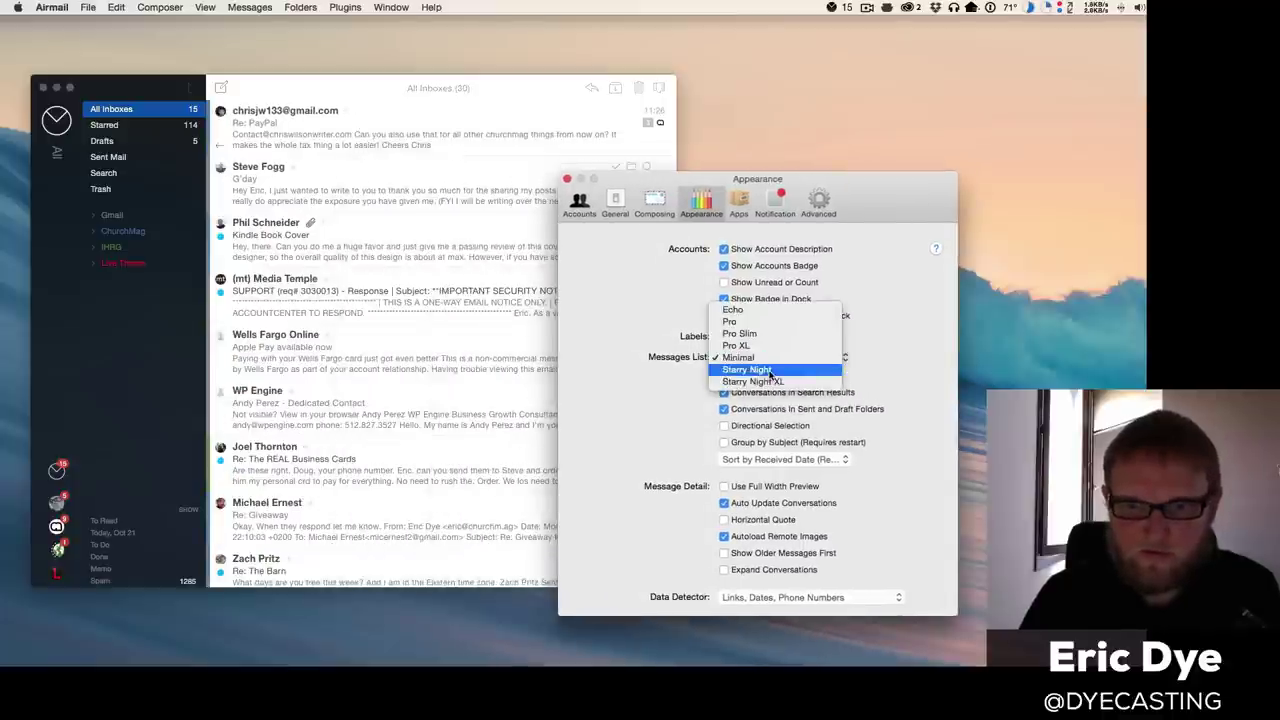
{"action": "left_click", "coordinate": [768, 370]}
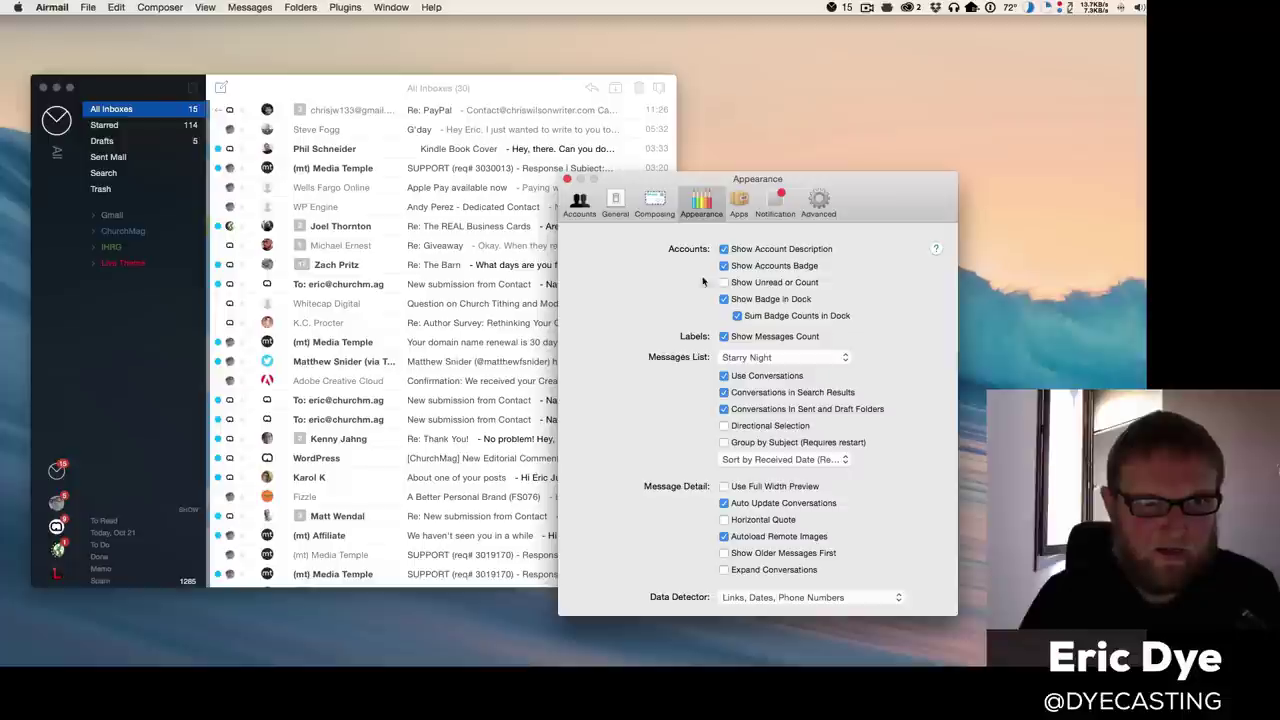
{"action": "left_click", "coordinate": [567, 179]}
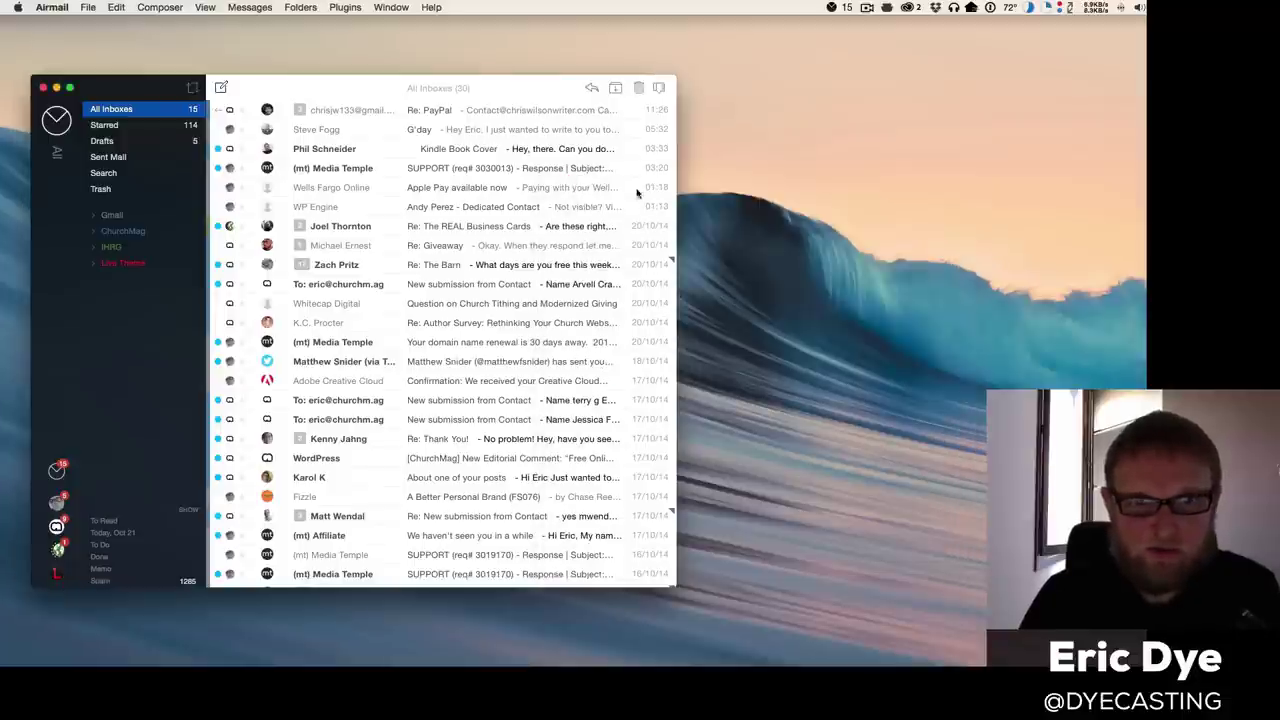
Resize the window to fit the wider message list and collapse the folder sidebar to icons
{"action": "left_click_drag", "start_coordinate": [676, 194], "coordinate": [793, 183]}
{"action": "left_click_drag", "start_coordinate": [573, 93], "coordinate": [622, 104]}
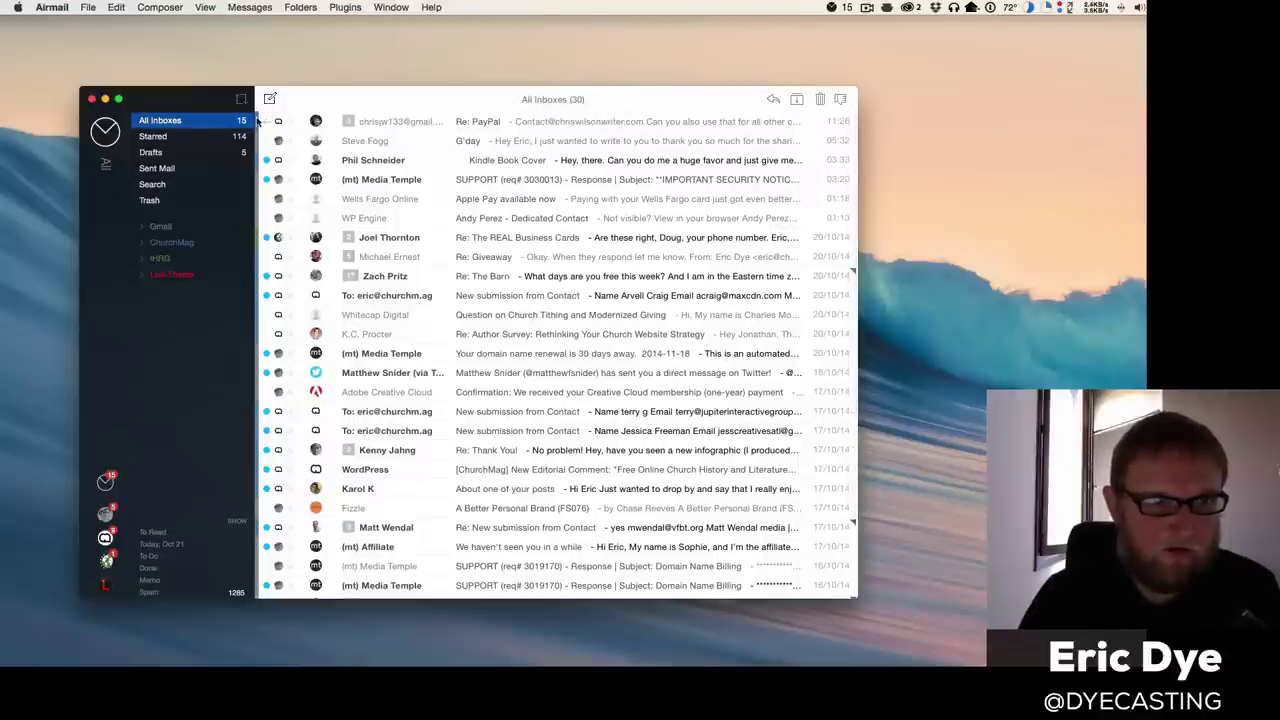
{"action": "left_click_drag", "start_coordinate": [256, 117], "coordinate": [98, 117]}
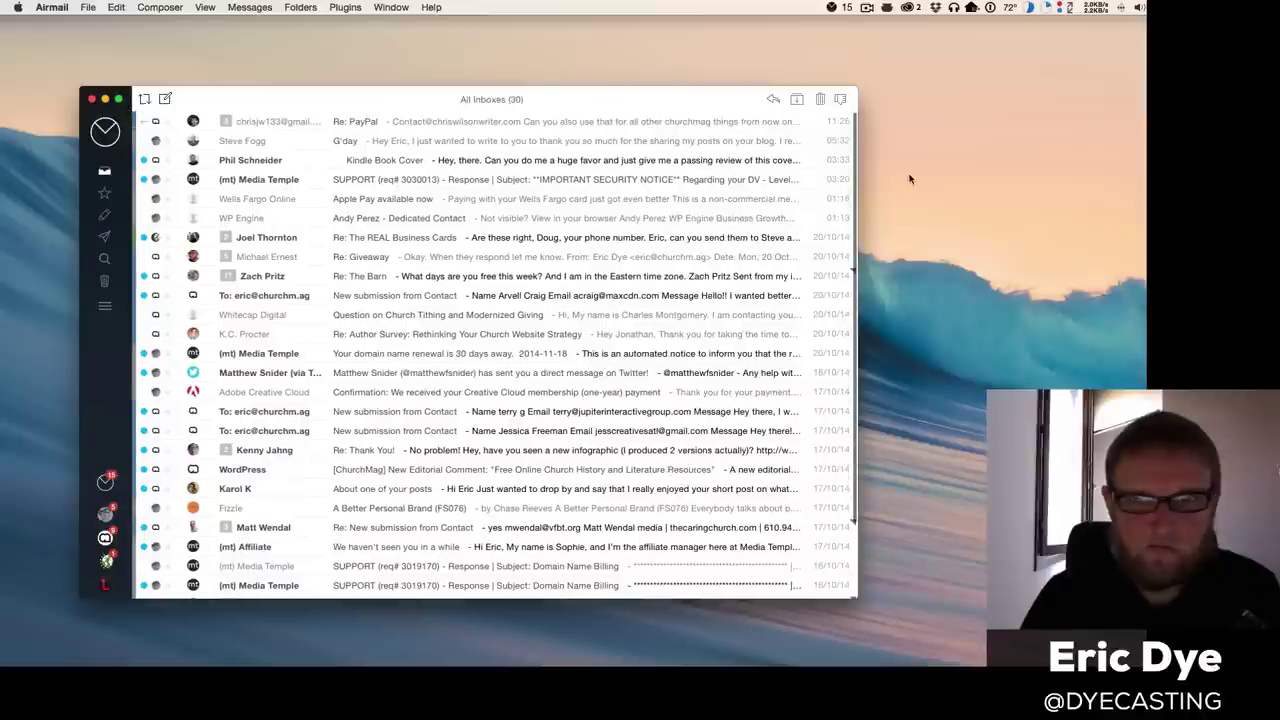
{"action": "left_click_drag", "start_coordinate": [857, 191], "coordinate": [803, 196]}
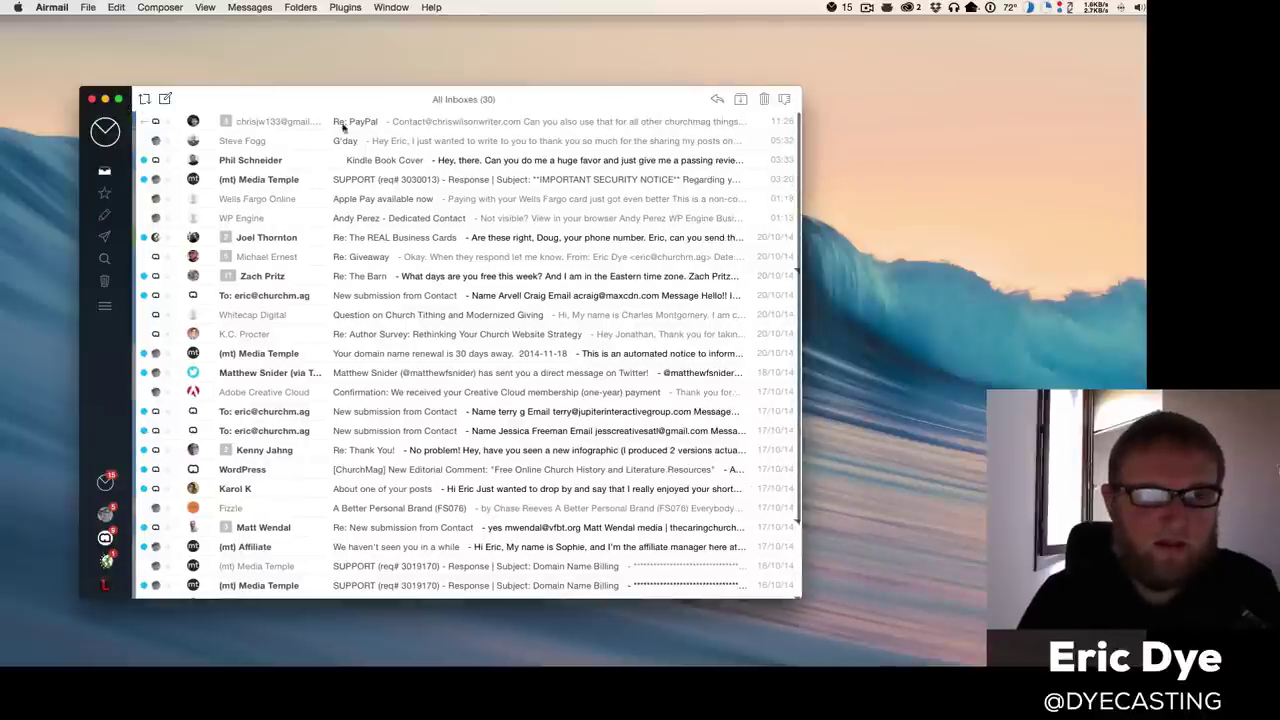
View the WP Engine message in its own window and close that window
{"action": "double_click", "coordinate": [308, 221]}
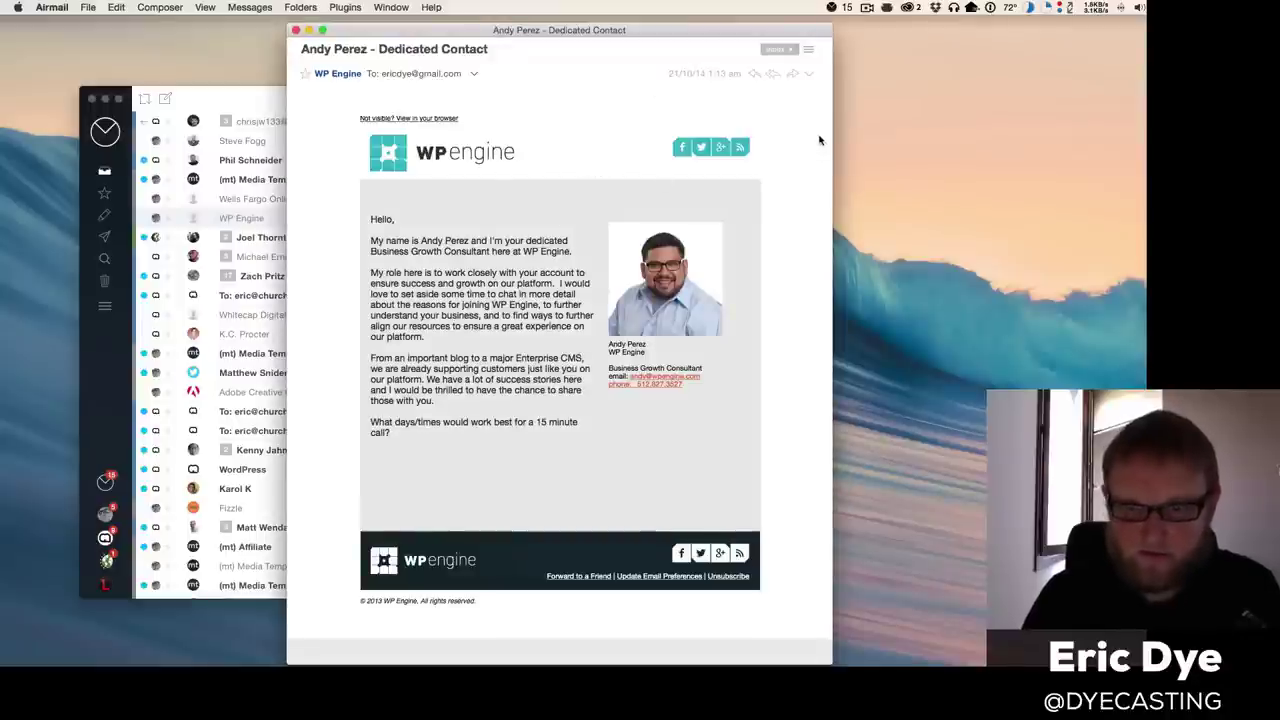
{"action": "key", "text": "super+w"}
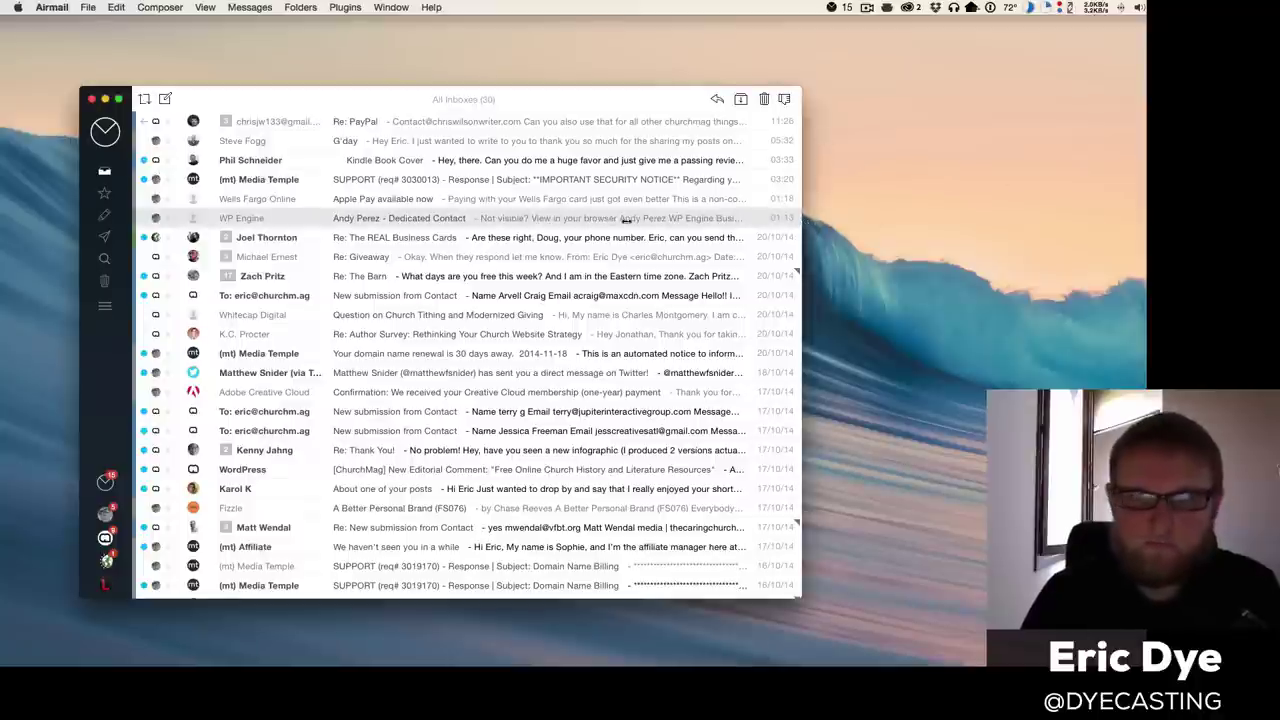
Shrink the message list to a narrow column near the screen's corner and show the message preview beside it
{"action": "left_click_drag", "start_coordinate": [626, 220], "coordinate": [188, 219]}
{"action": "left_click_drag", "start_coordinate": [199, 100], "coordinate": [134, 12]}
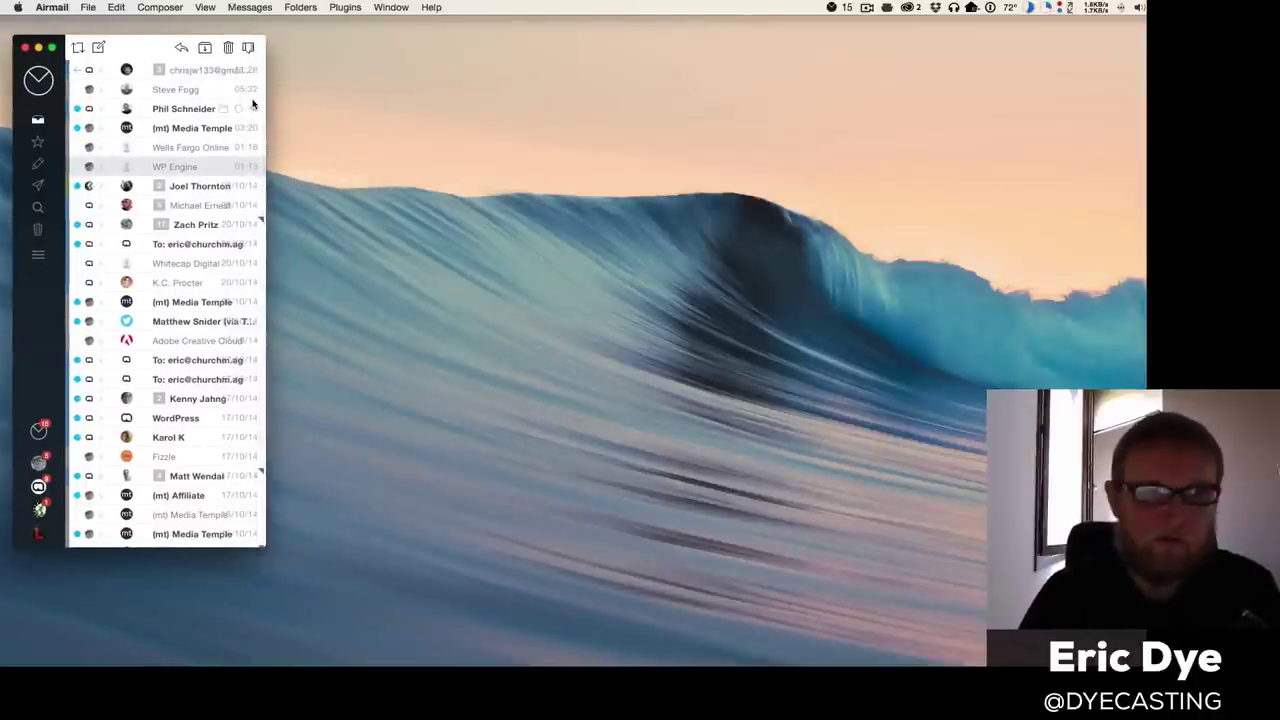
{"action": "key", "text": "Right"}
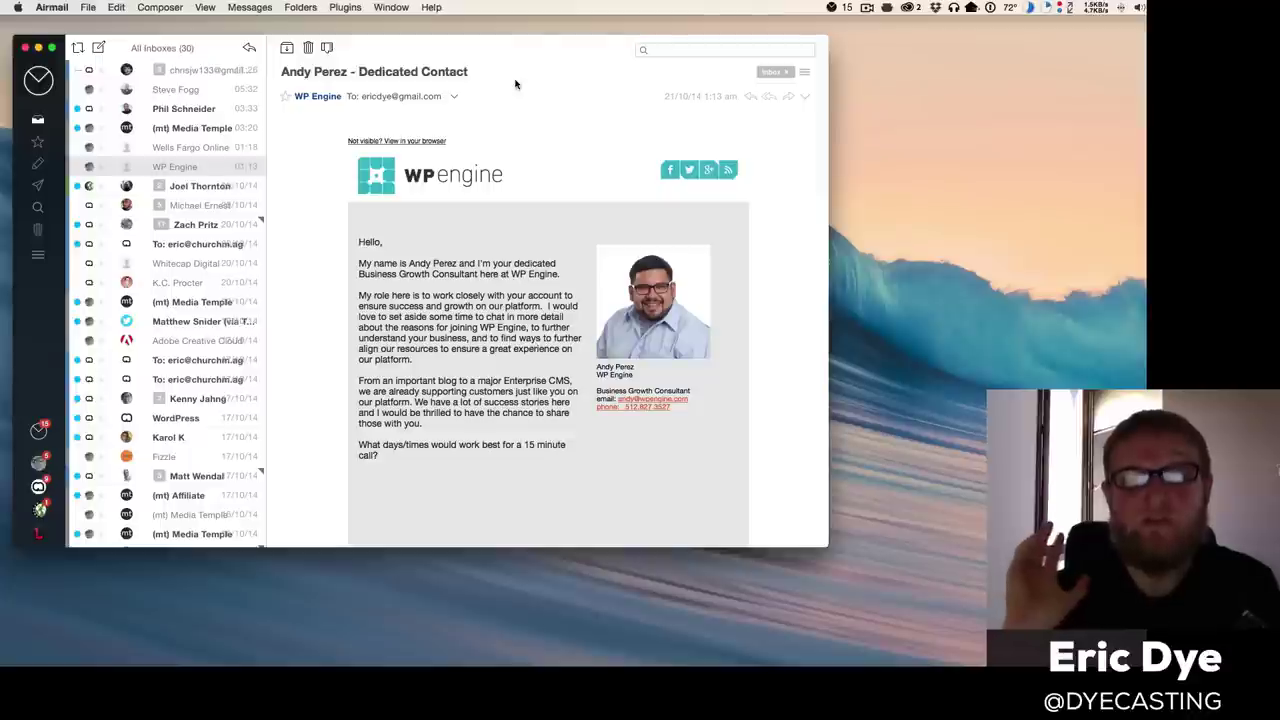
Examine the quick reply box for the WP Engine message and discard the empty reply
{"action": "left_click", "coordinate": [751, 97]}
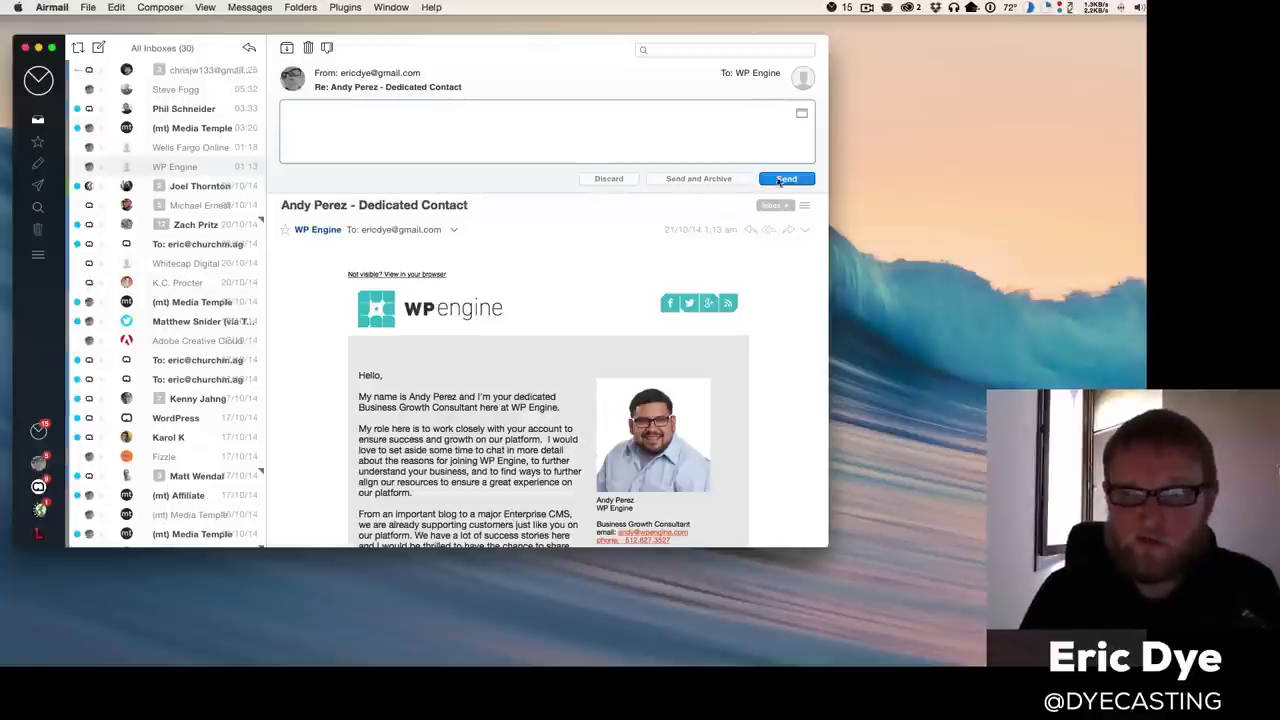
{"action": "left_click", "coordinate": [609, 180]}
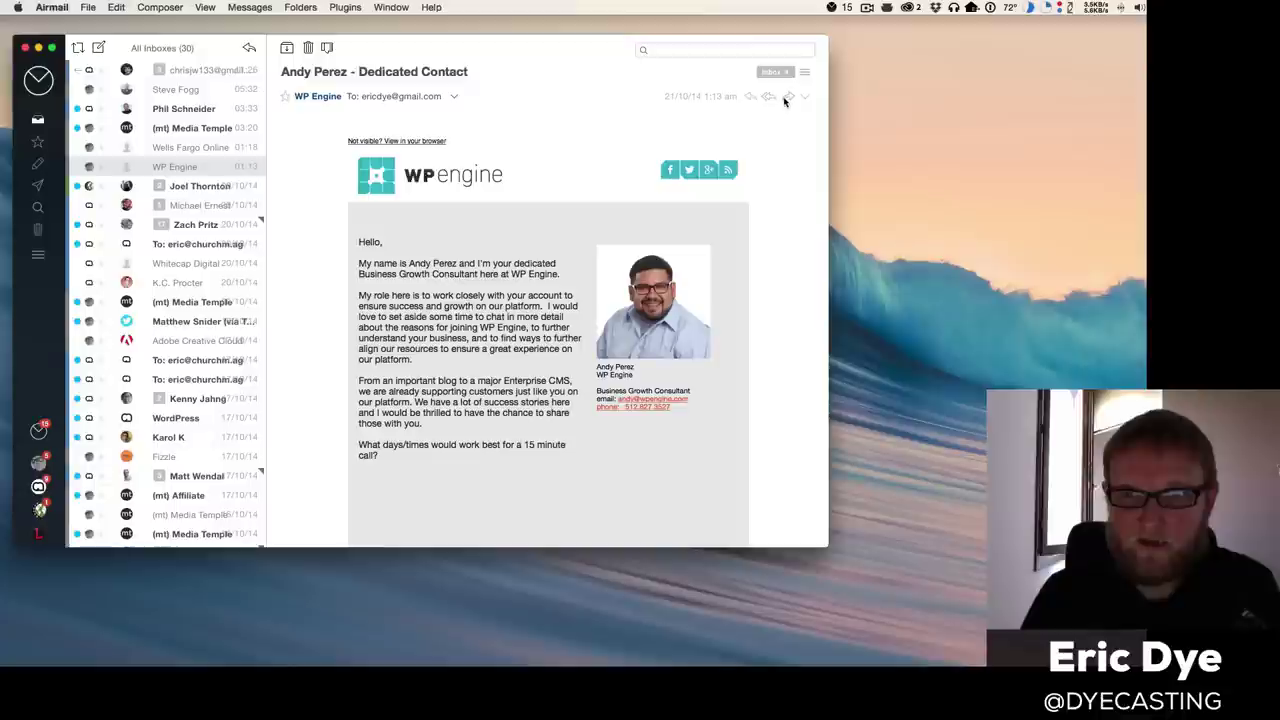
{"action": "left_click", "coordinate": [751, 97]}
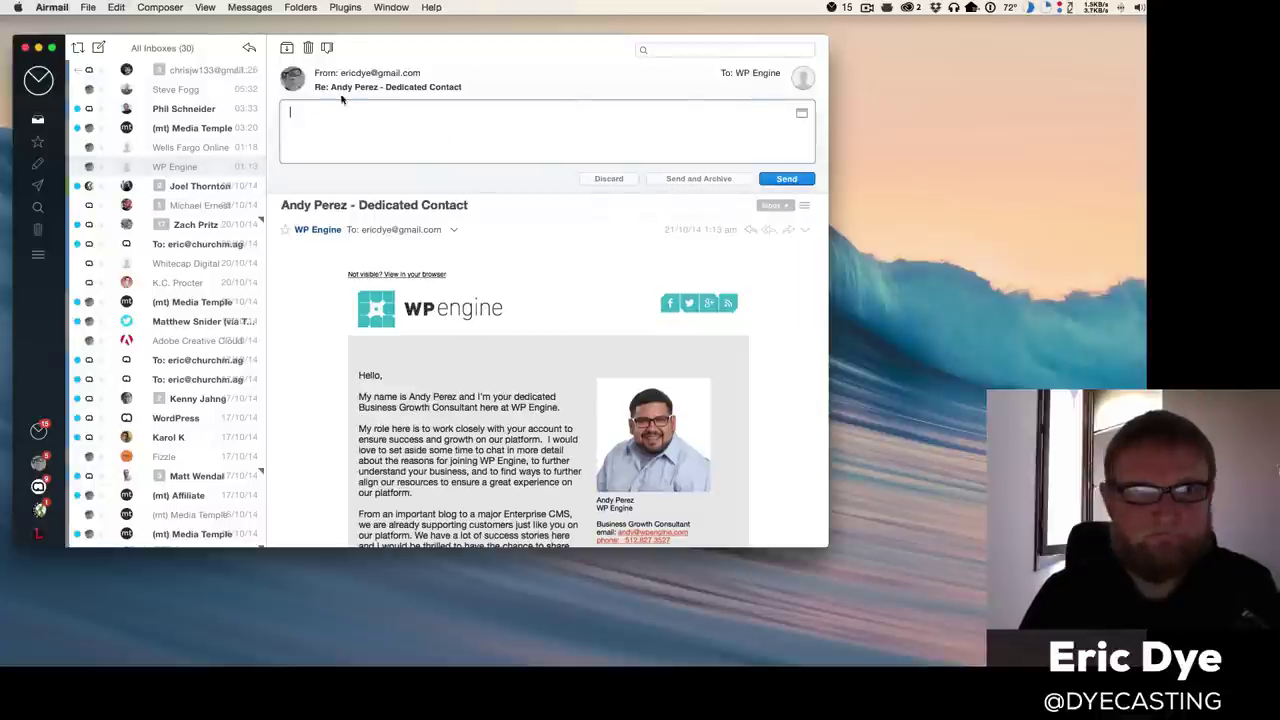
{"action": "left_click", "coordinate": [609, 179]}
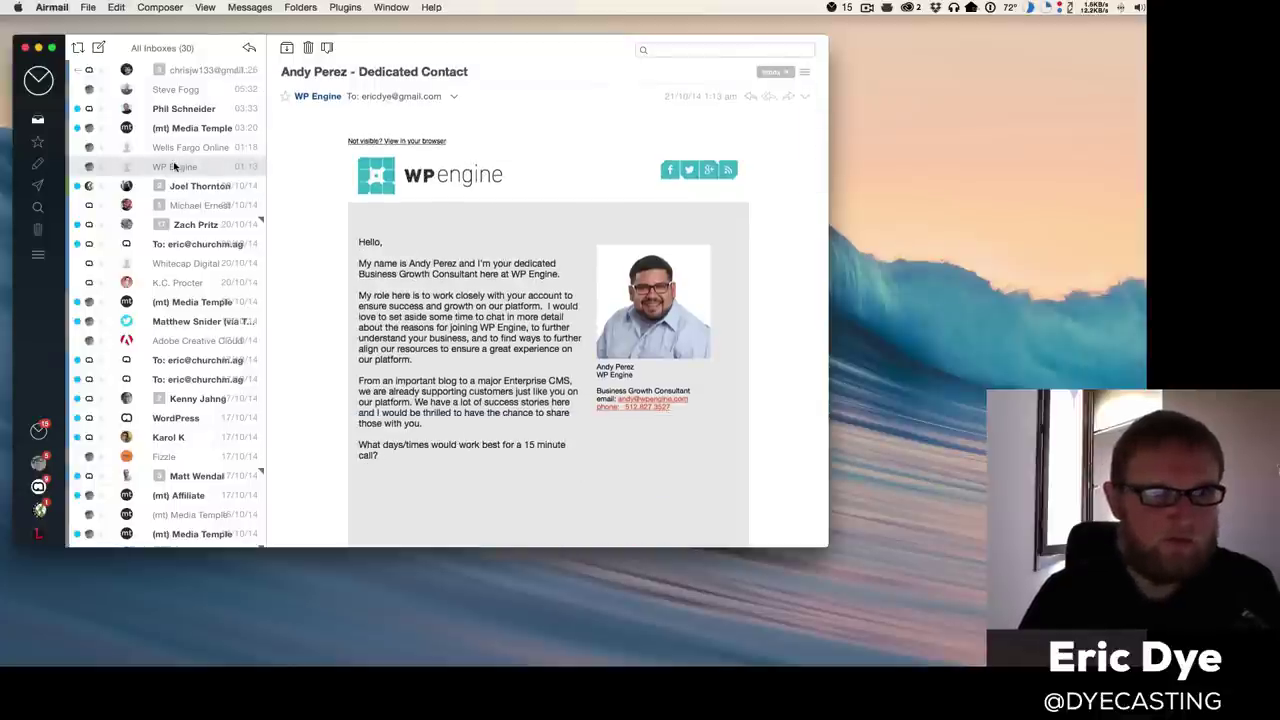
Open the WP Engine message in a separate window, try replying from there, and close it
{"action": "double_click", "coordinate": [174, 167]}
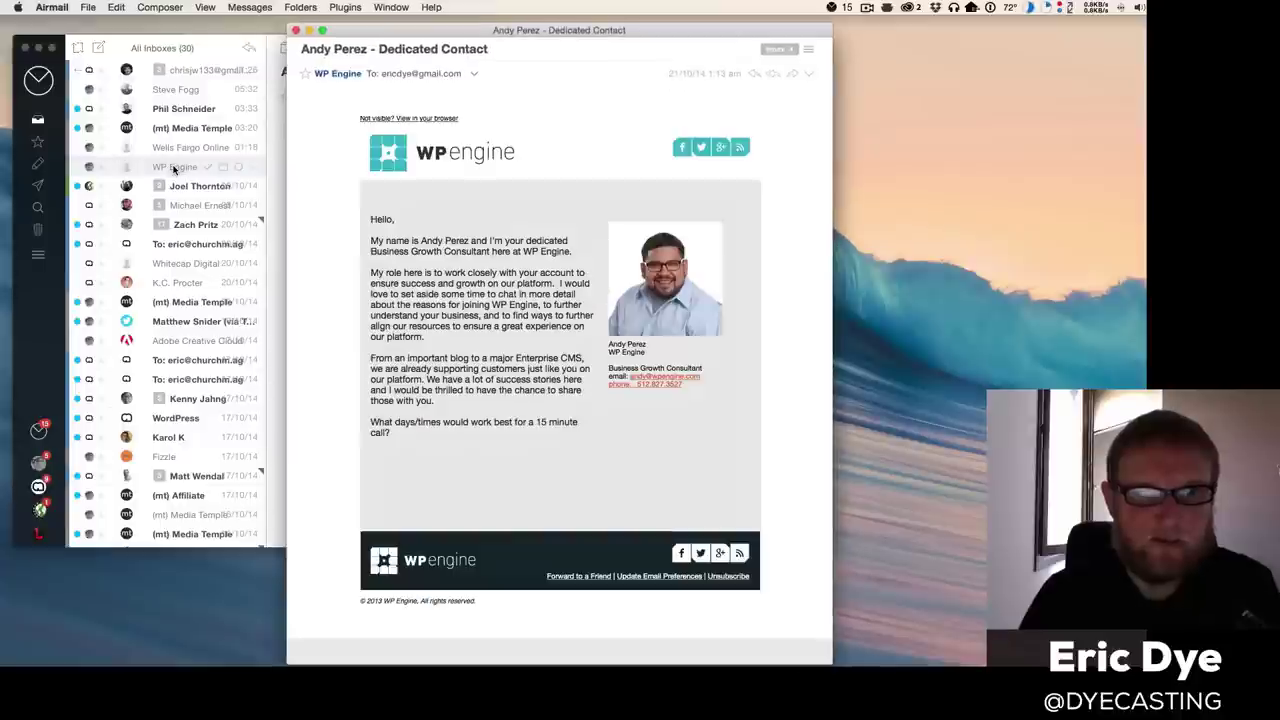
{"action": "left_click", "coordinate": [752, 75]}
{"action": "left_click", "coordinate": [295, 30]}
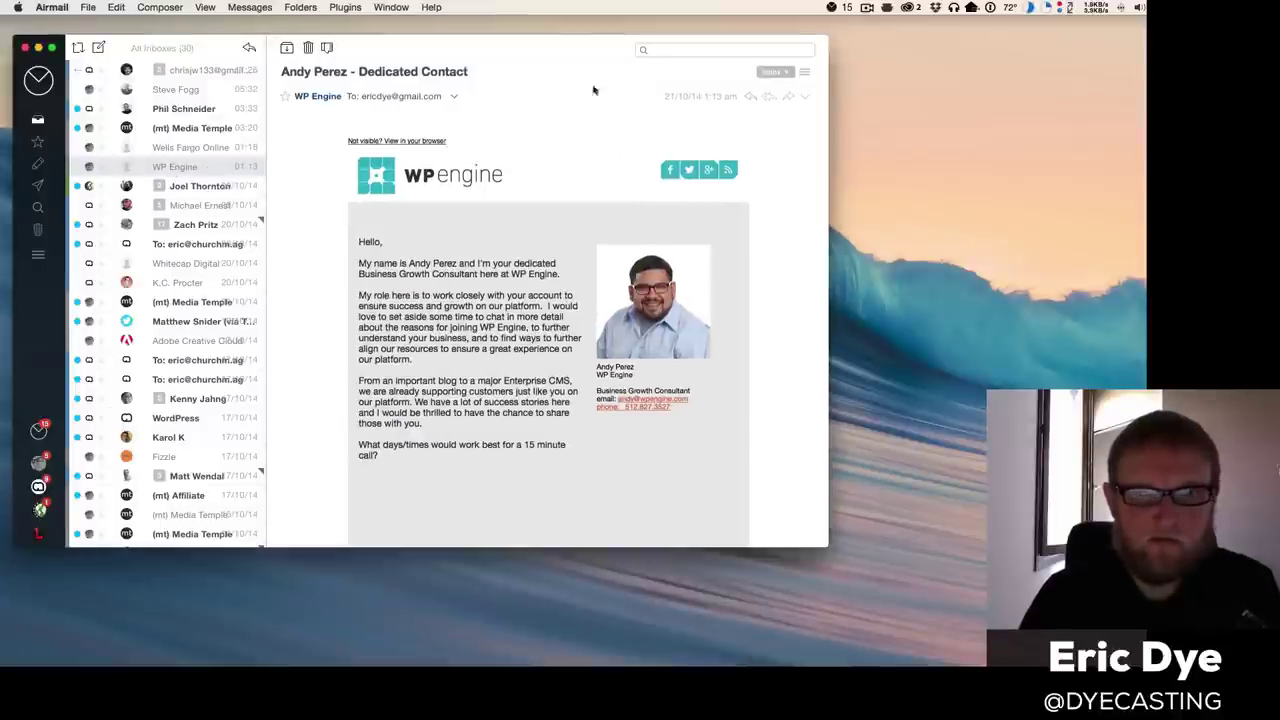
Start forwarding the WP Engine message, examine the available sender addresses, and close the draft without sending
{"action": "left_click", "coordinate": [787, 97]}
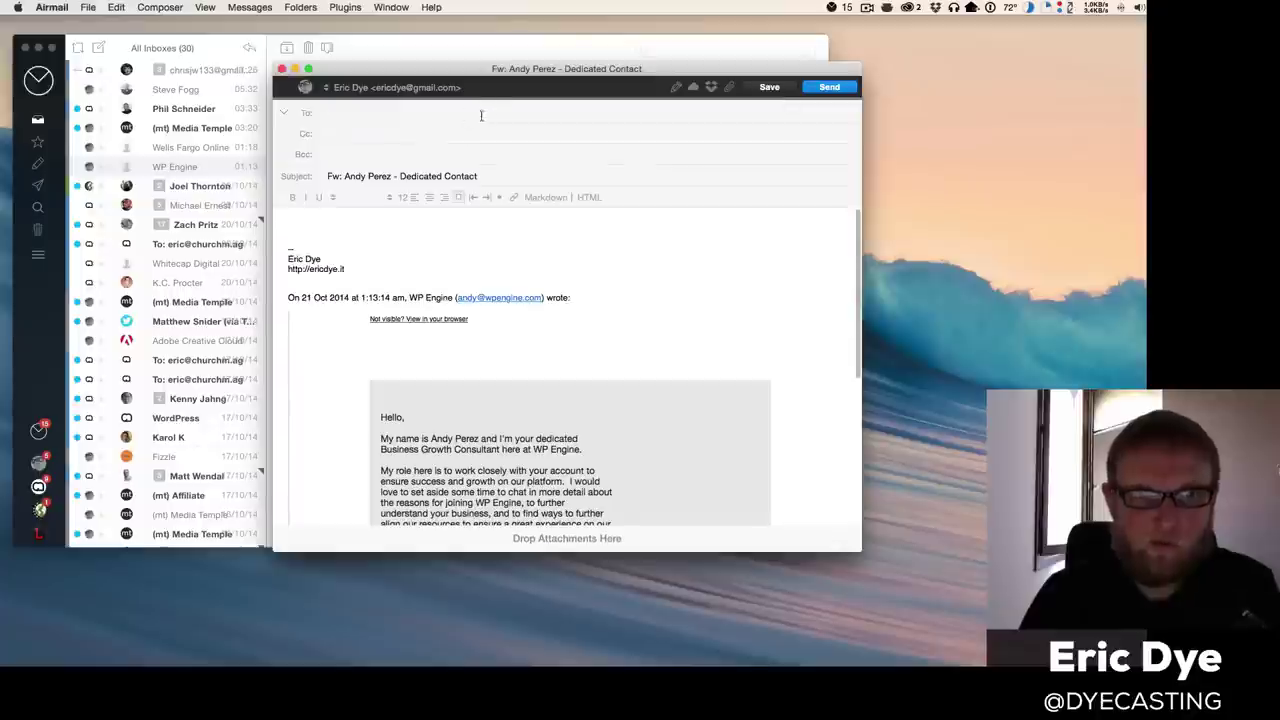
{"action": "left_click", "coordinate": [397, 87]}
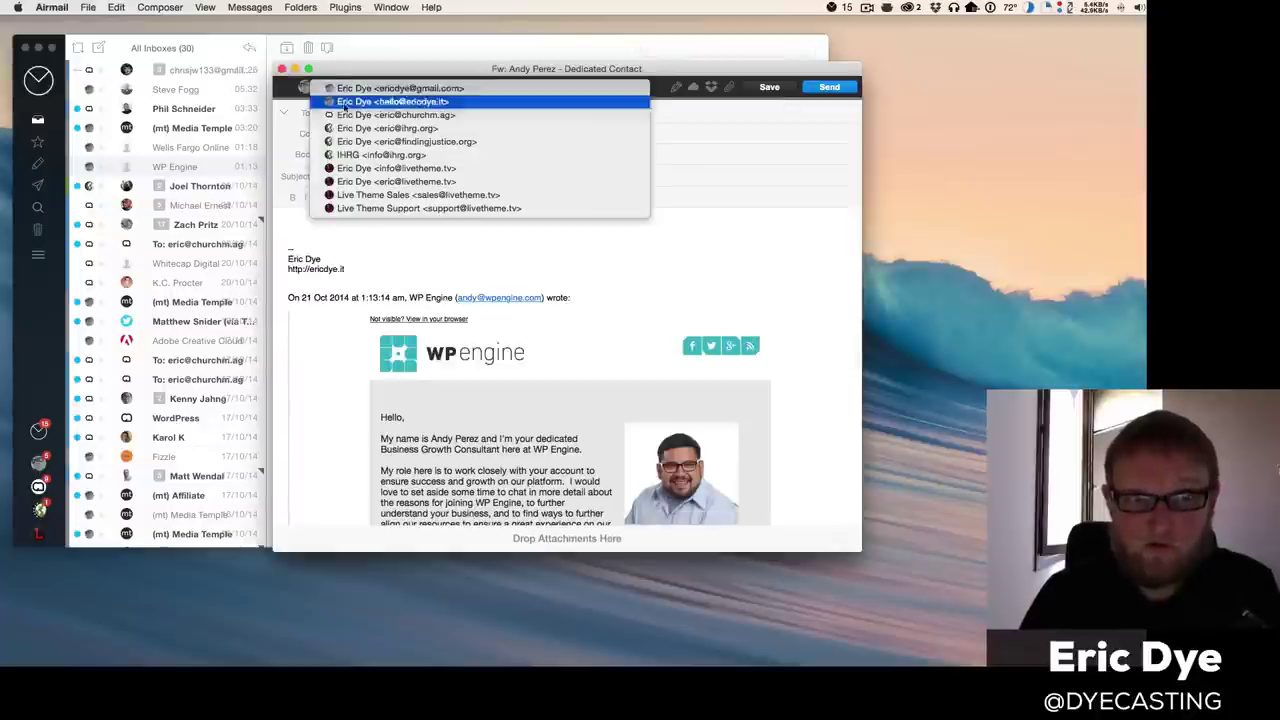
{"action": "left_click", "coordinate": [711, 274]}
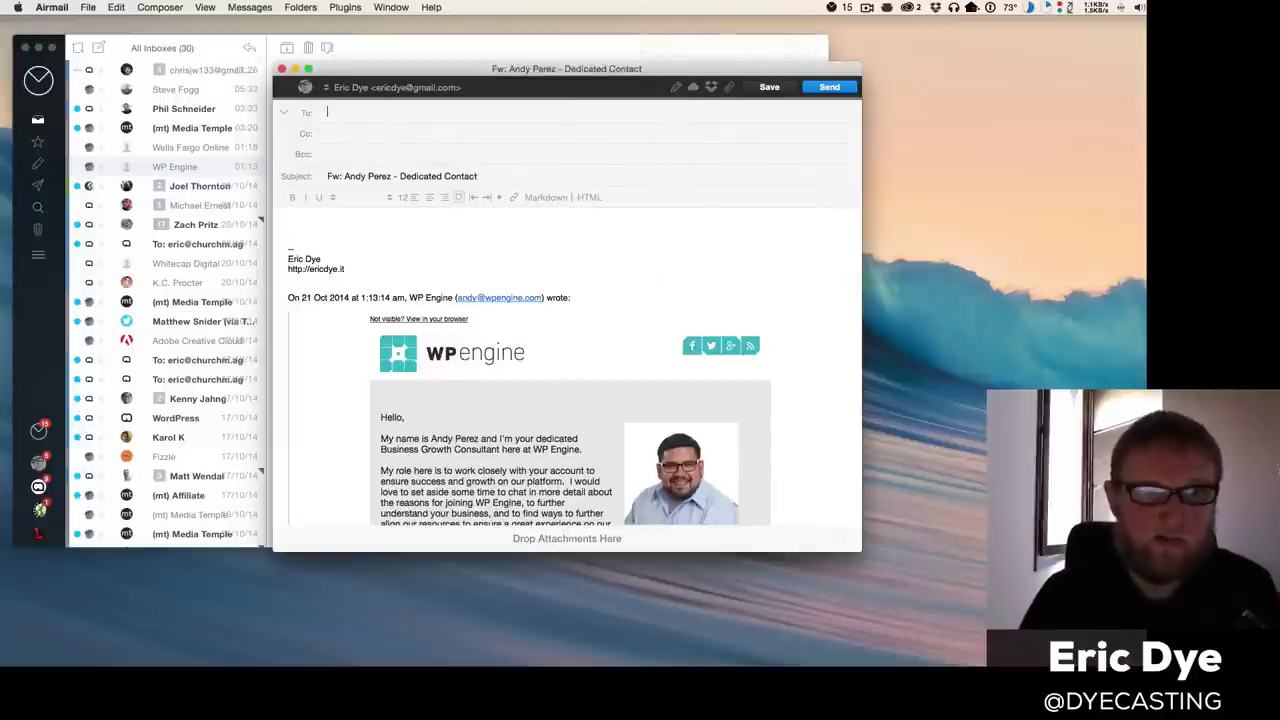
{"action": "left_click", "coordinate": [281, 68]}
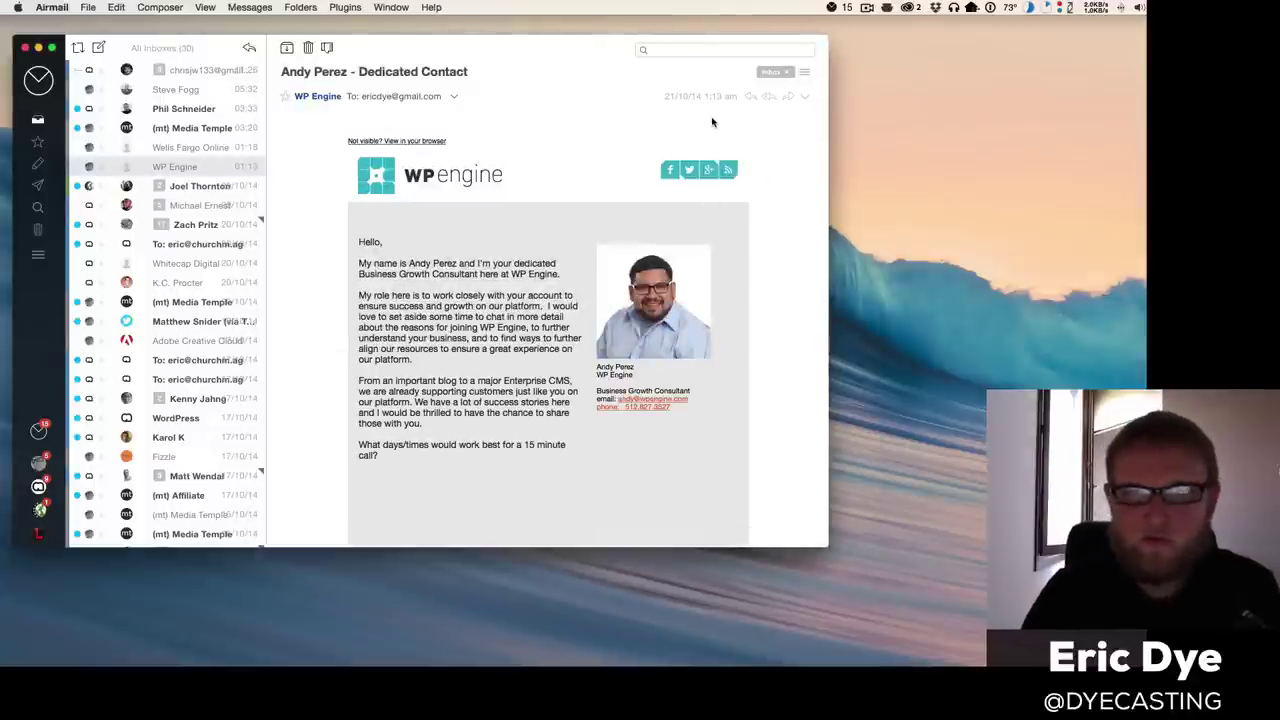
Examine the actions available for the WP Engine message, including the labels that can be assigned to it
{"action": "left_click", "coordinate": [805, 97]}
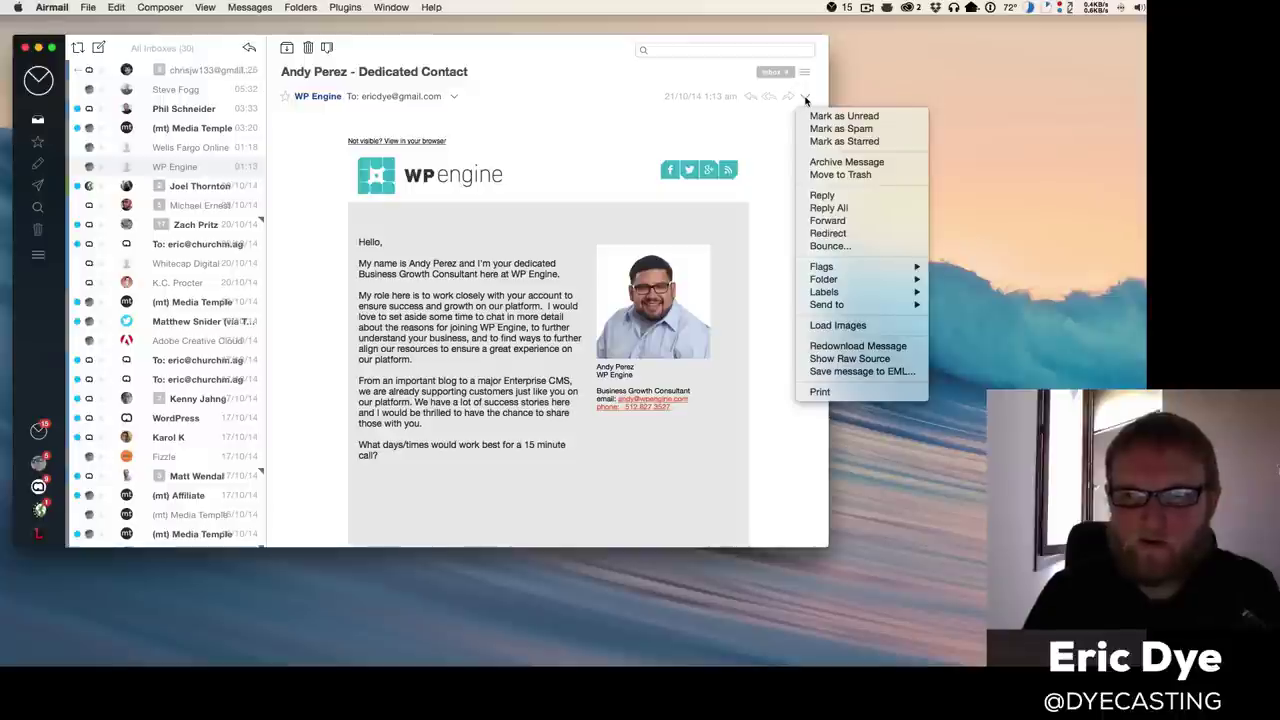
{"action": "mouse_move", "coordinate": [890, 292]}
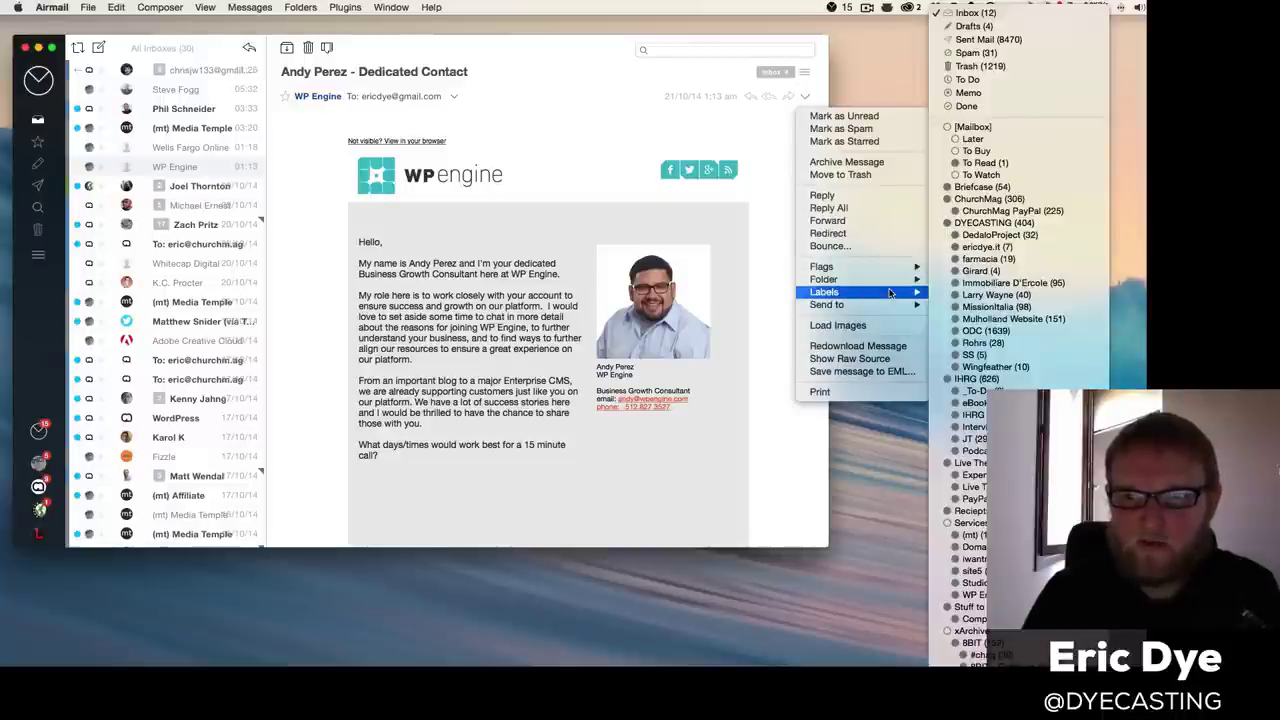
{"action": "left_click", "coordinate": [972, 473]}
Browse the full folder list for filing the WP Engine message and close it without choosing a folder
{"action": "left_click", "coordinate": [805, 73]}
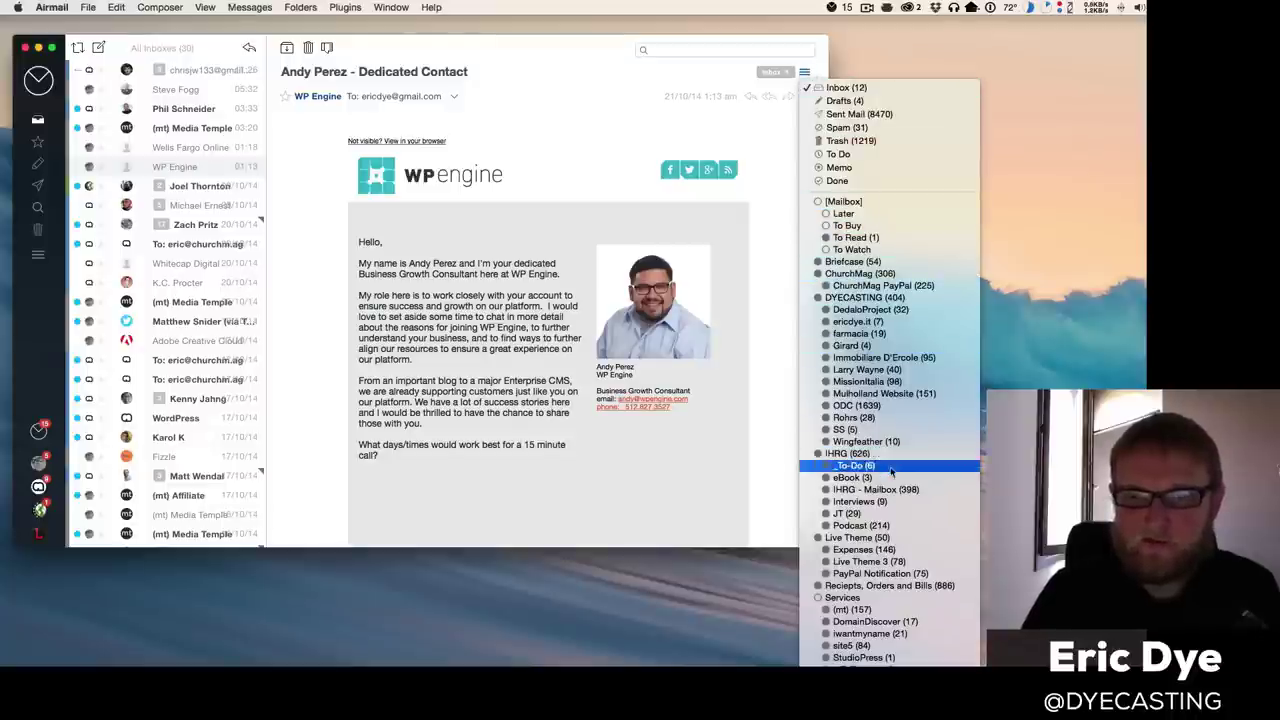
{"action": "scroll", "coordinate": [891, 471], "scroll_direction": "down", "scroll_amount": 6}
{"action": "scroll", "coordinate": [891, 471], "scroll_direction": "up", "scroll_amount": 5}
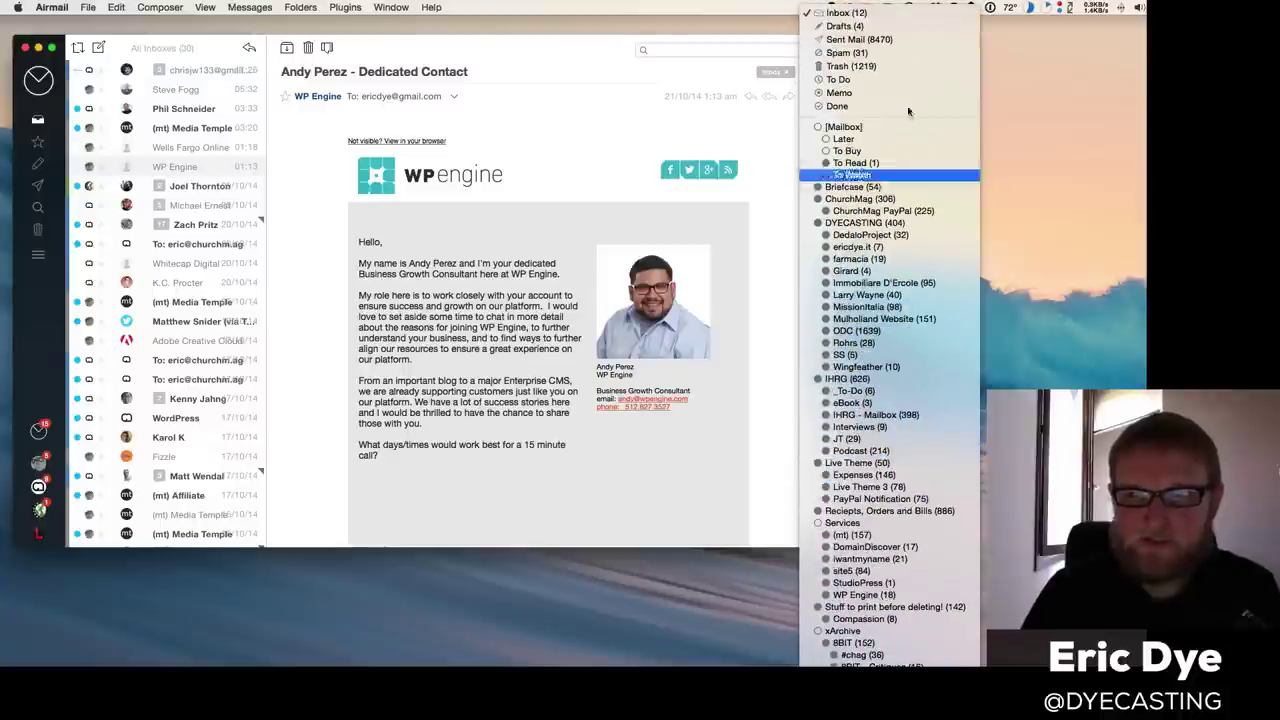
{"action": "left_click", "coordinate": [629, 131]}
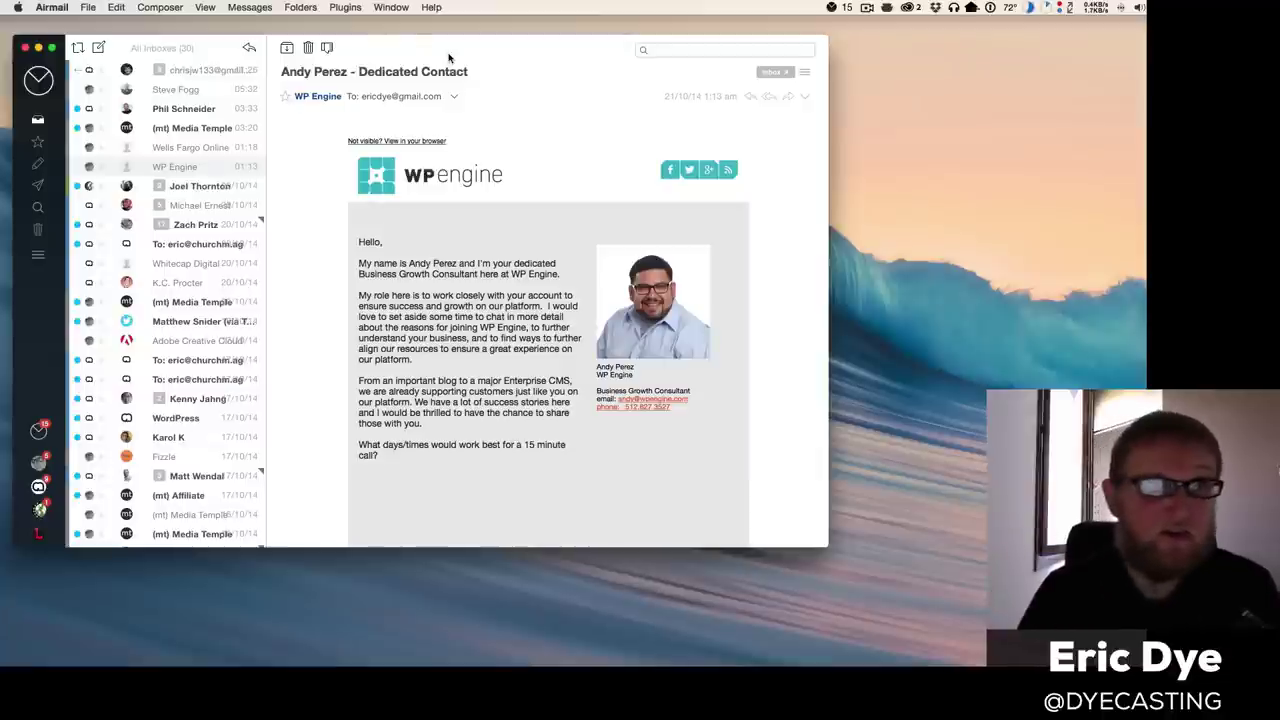
Move the mail window away from the screen's corner and look through the Accounts, Composing and General preferences
{"action": "left_click_drag", "start_coordinate": [455, 55], "coordinate": [533, 78]}
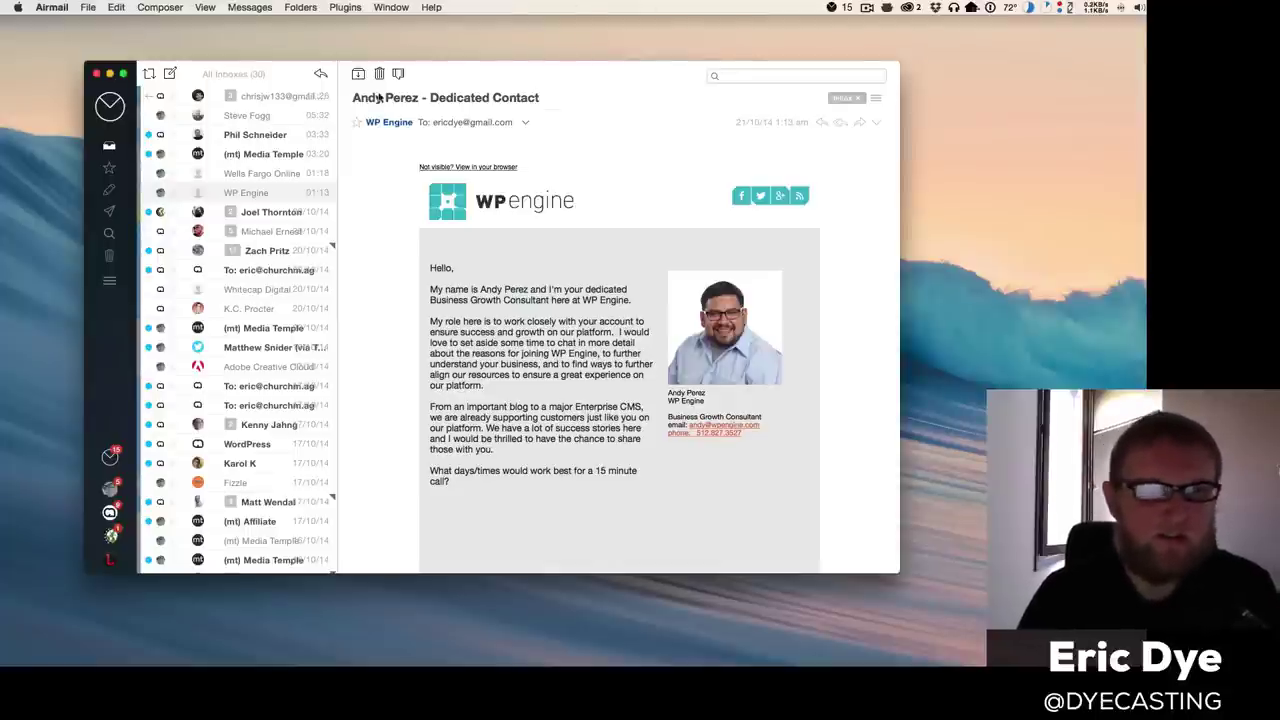
{"action": "key", "text": "super+comma"}
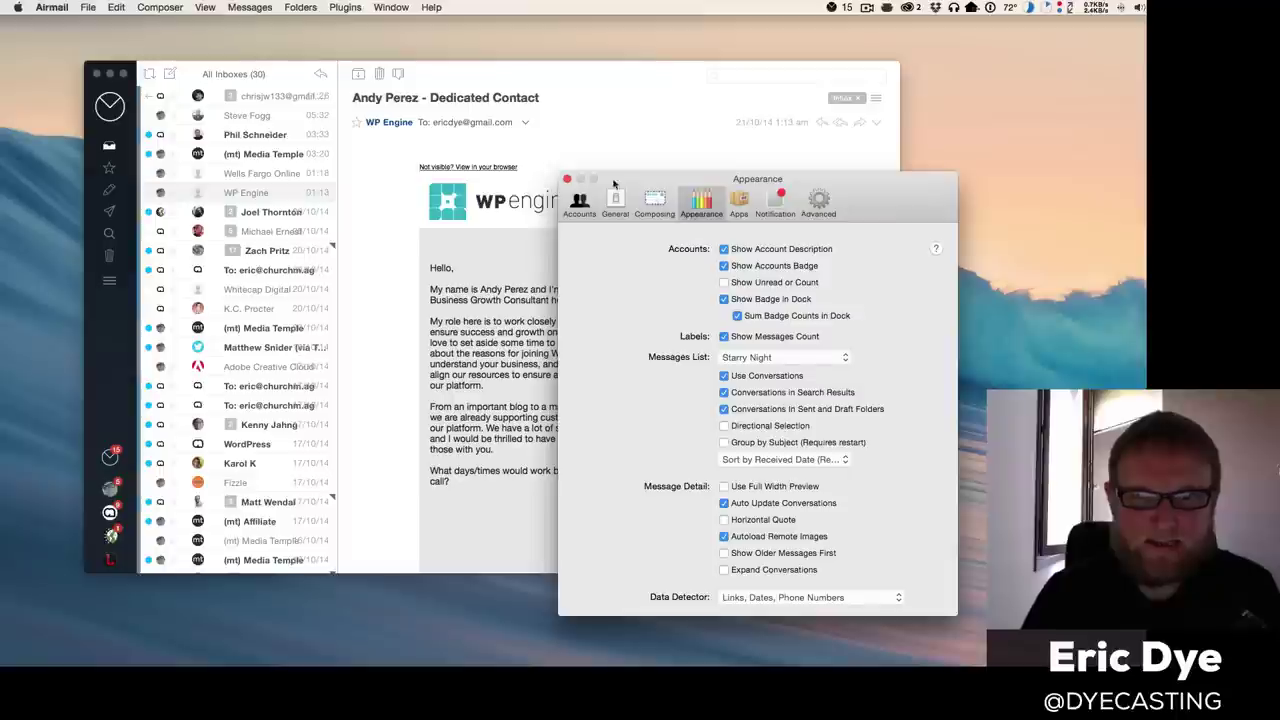
{"action": "left_click", "coordinate": [617, 203]}
{"action": "left_click", "coordinate": [579, 203]}
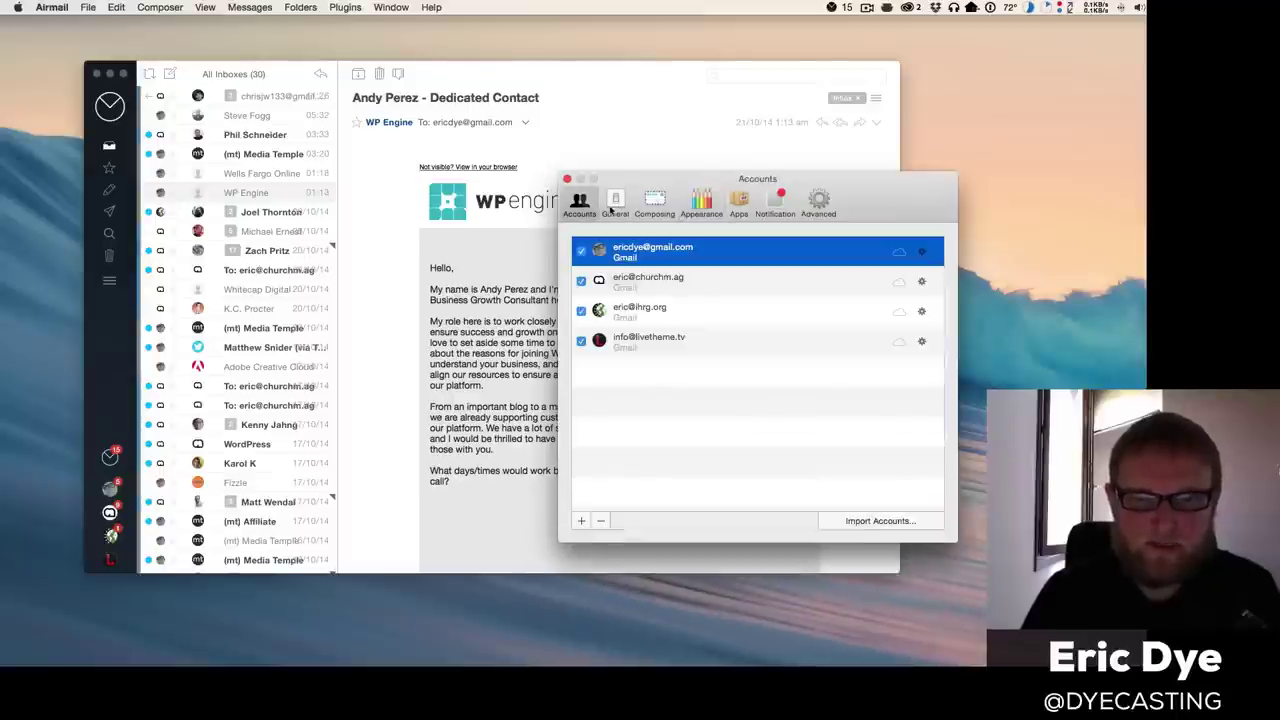
{"action": "left_click", "coordinate": [656, 205]}
{"action": "left_click", "coordinate": [617, 203]}
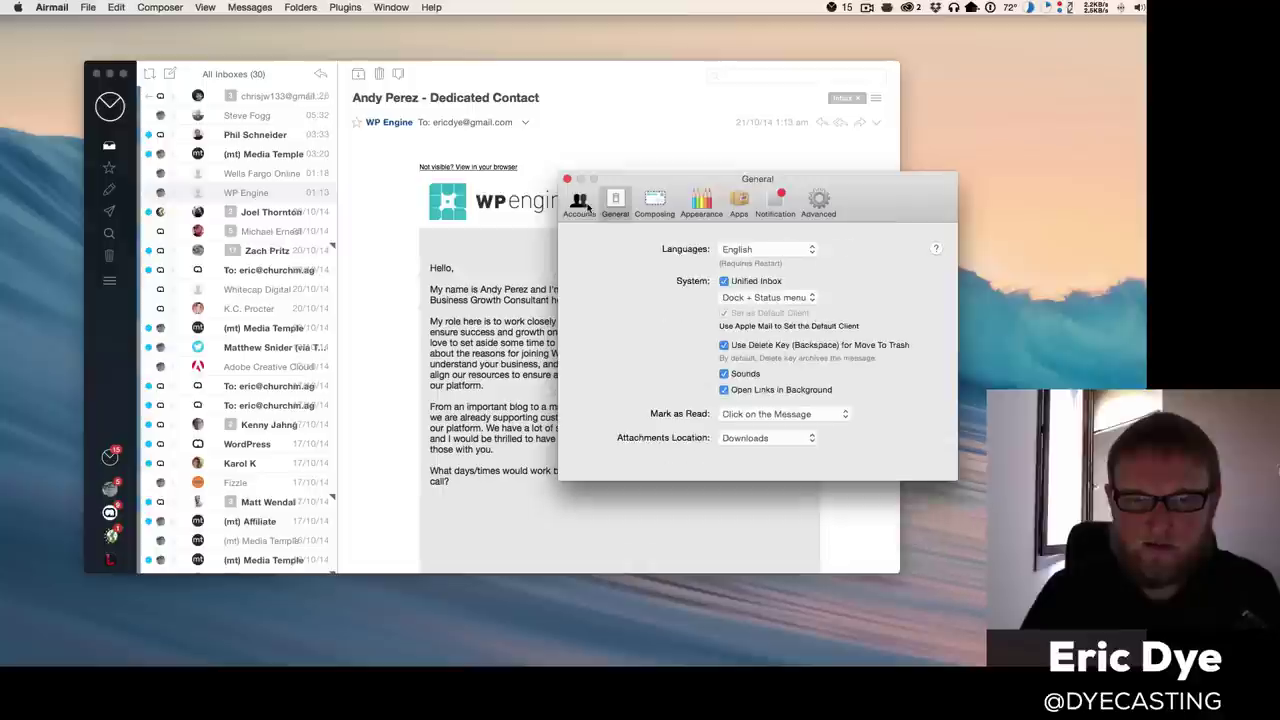
Examine the alias and signature settings of the first Gmail account and cancel without saving
{"action": "left_click", "coordinate": [579, 203]}
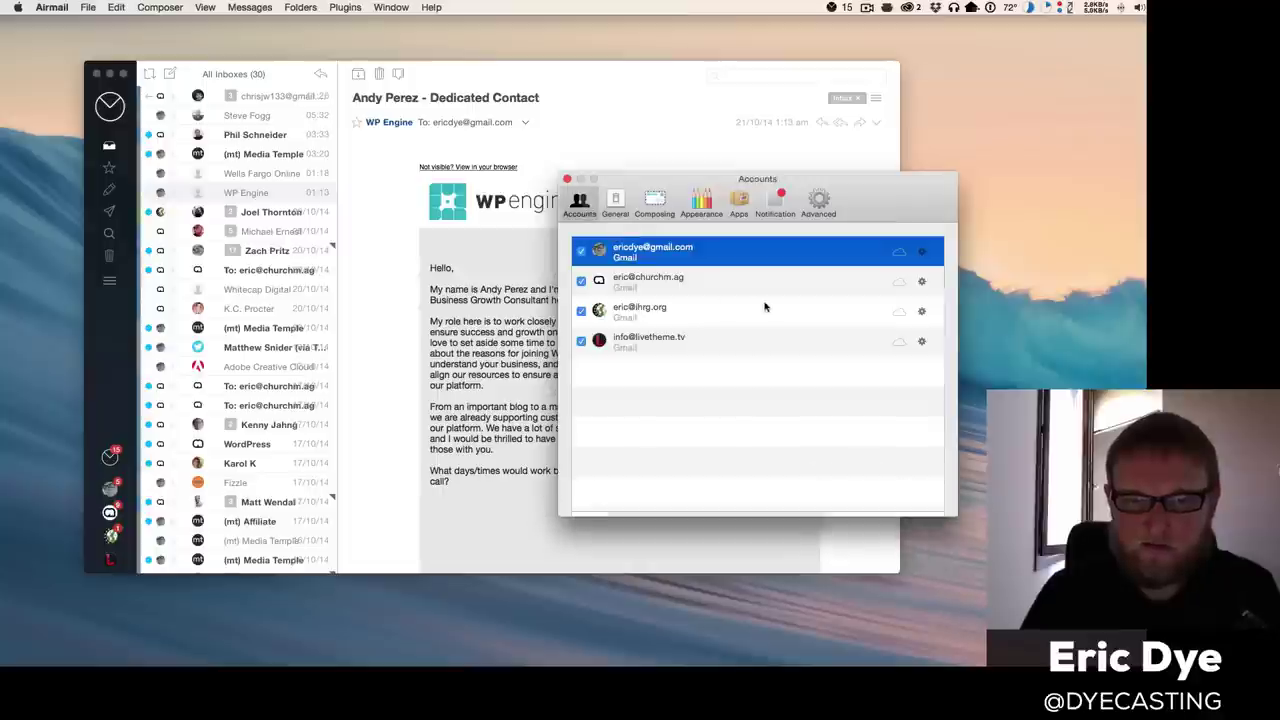
{"action": "left_click", "coordinate": [921, 255]}
{"action": "left_click", "coordinate": [726, 240]}
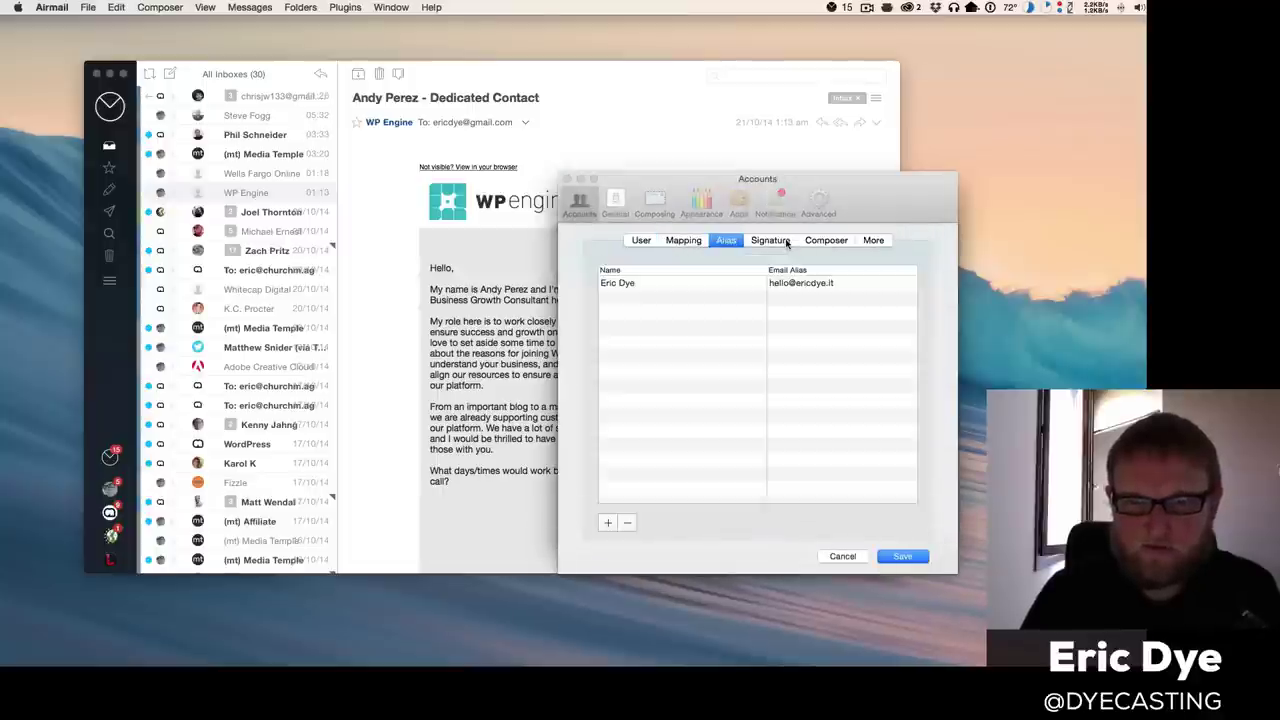
{"action": "left_click", "coordinate": [771, 241]}
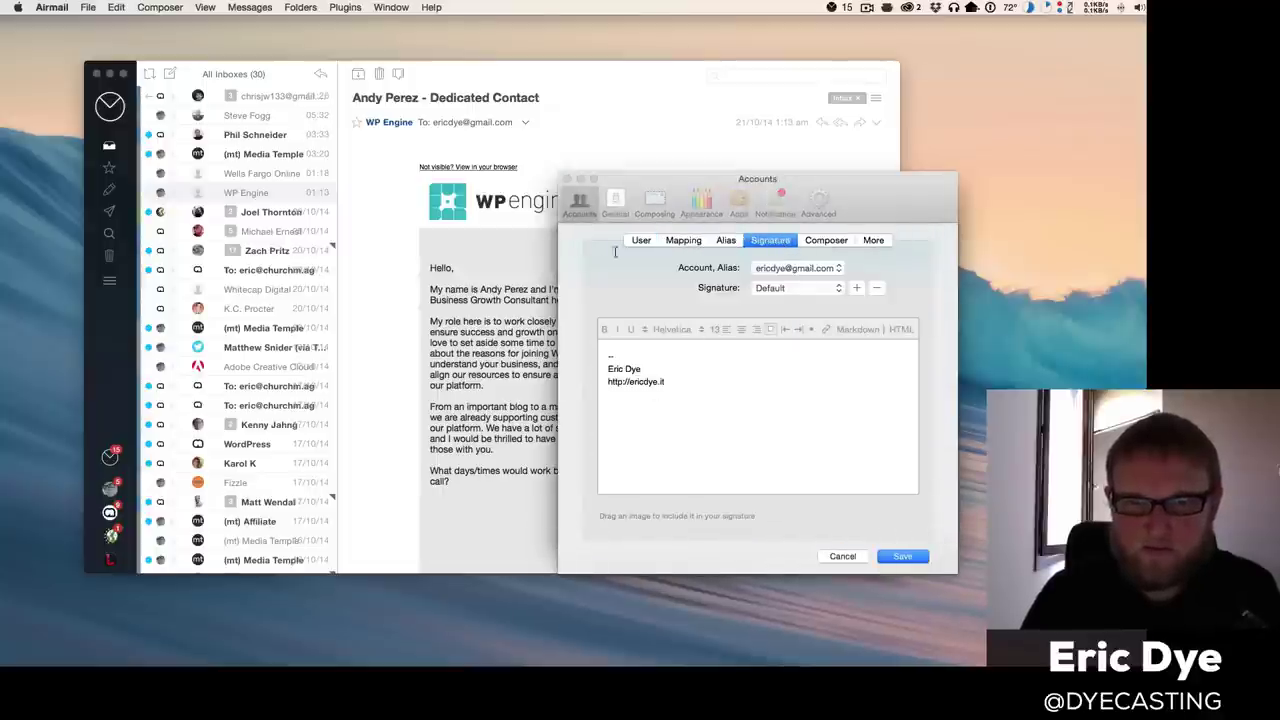
{"action": "left_click", "coordinate": [842, 557]}
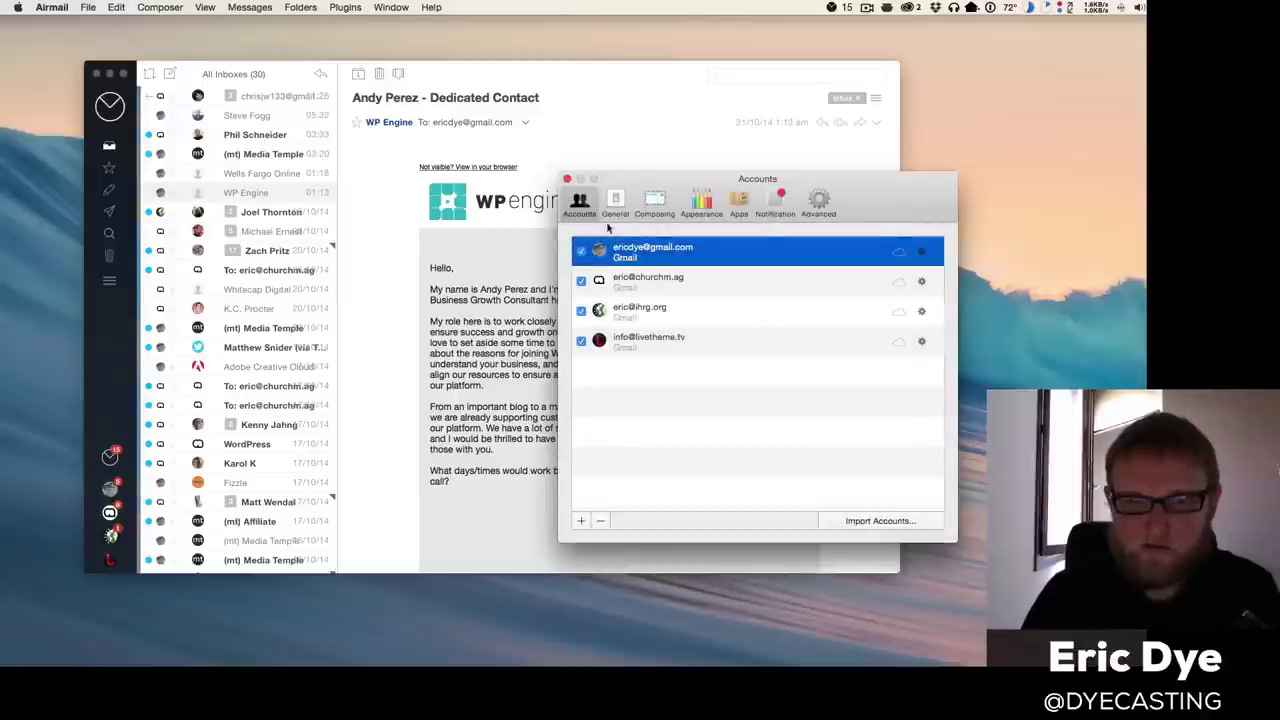
Review the composing preferences for default senders, editing and signature placement, and close the preferences
{"action": "left_click", "coordinate": [645, 203]}
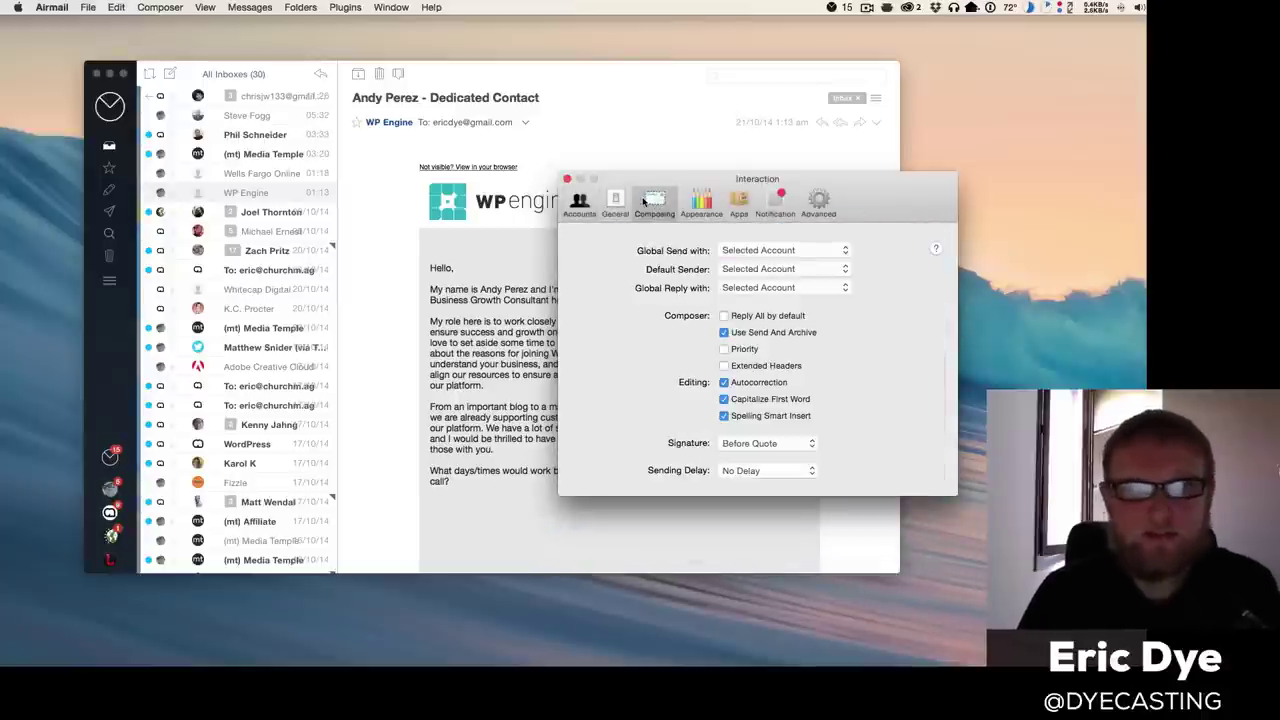
{"action": "left_click", "coordinate": [567, 180]}
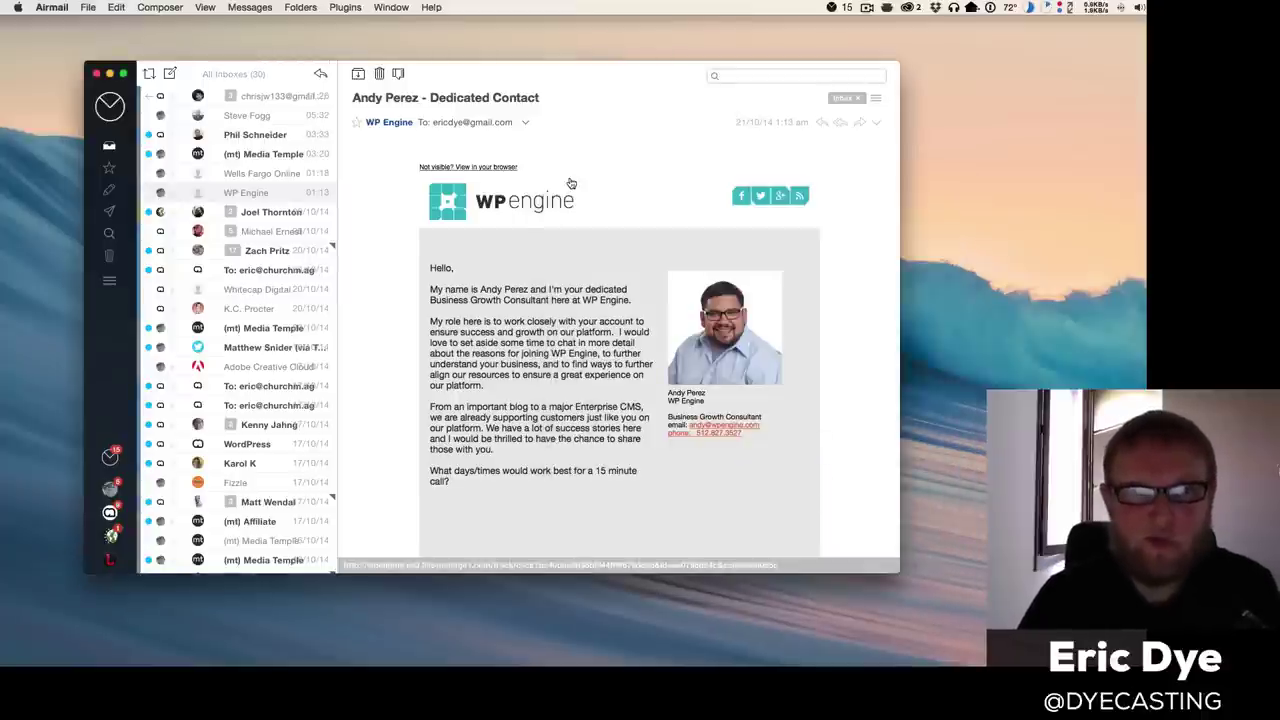